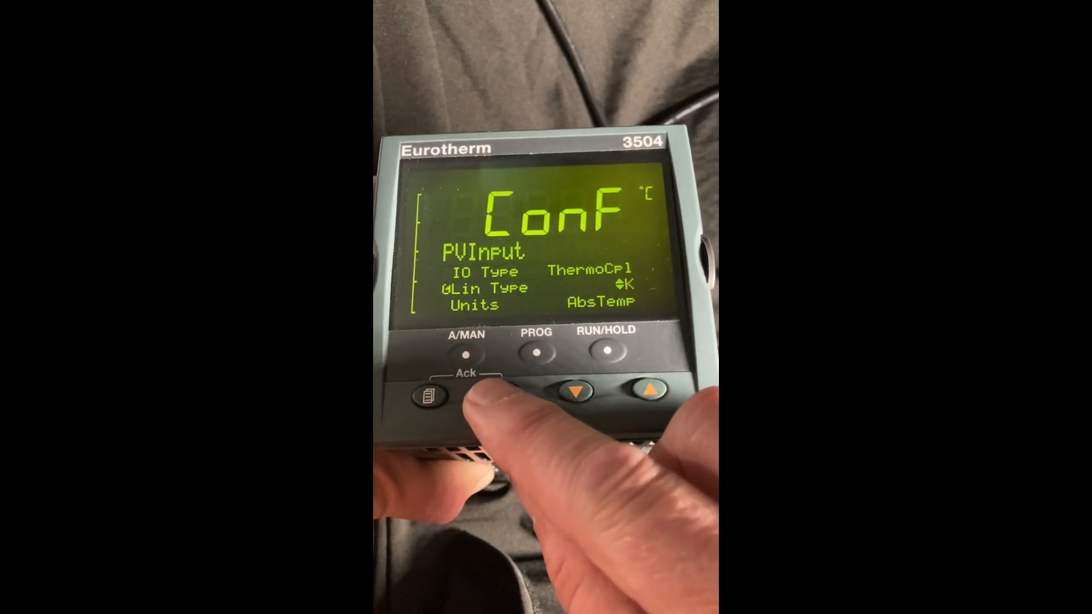
click(495, 392)
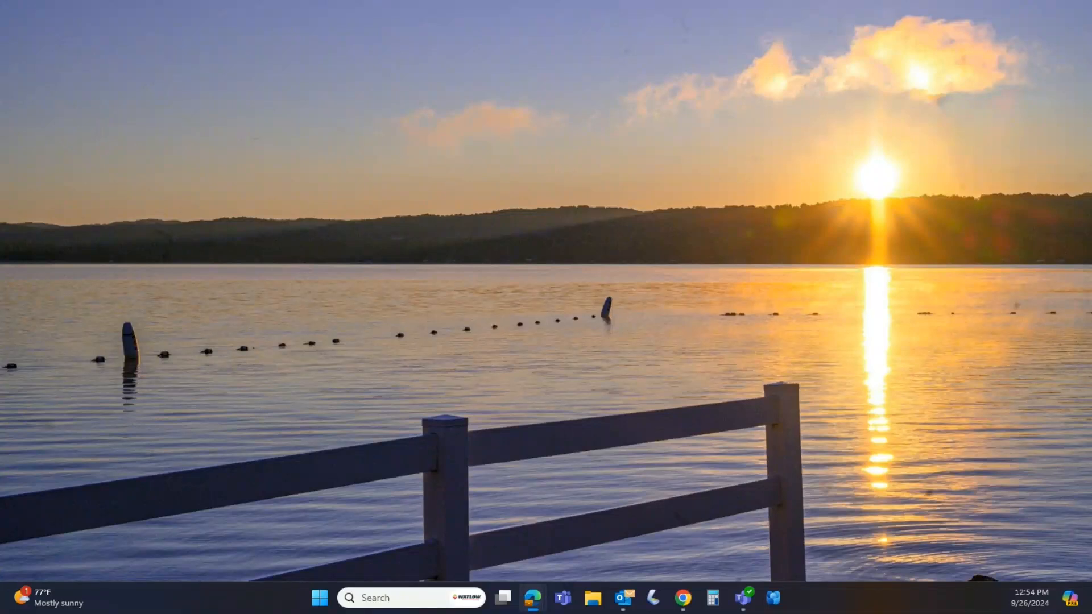
Step: Launch iTools Engineering Studio from the Eurotherm iTools program folder
click(320, 597)
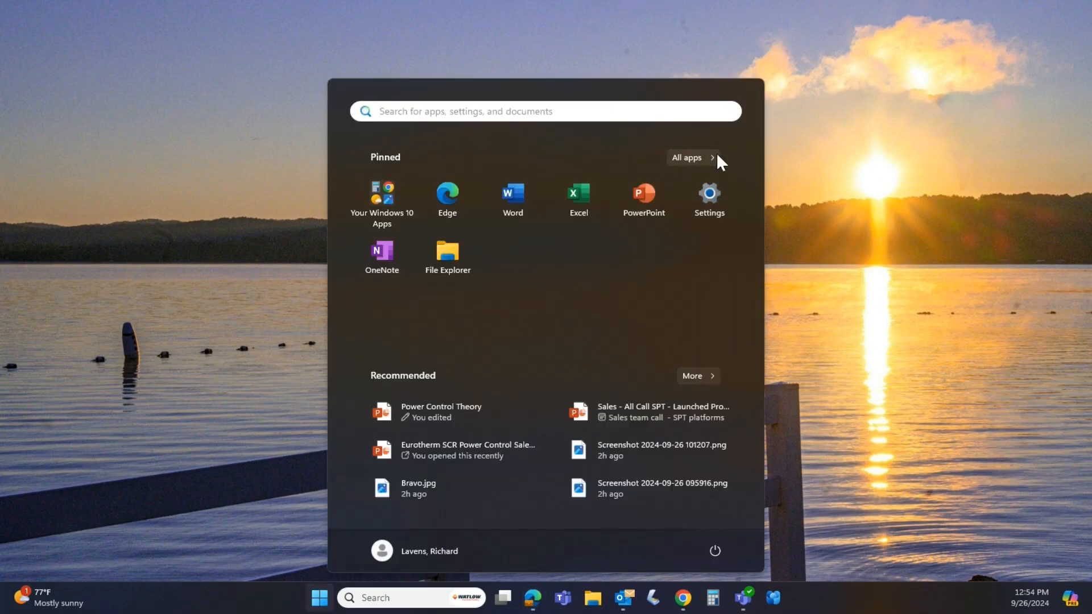
click(683, 167)
scroll(628, 282, down, 5)
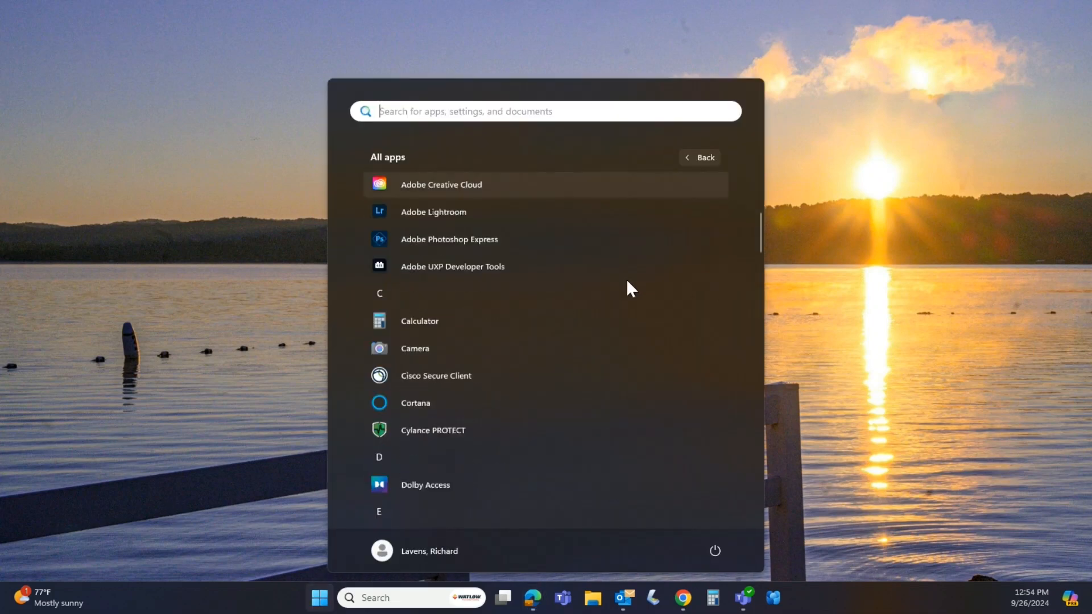
scroll(626, 279, down, 2)
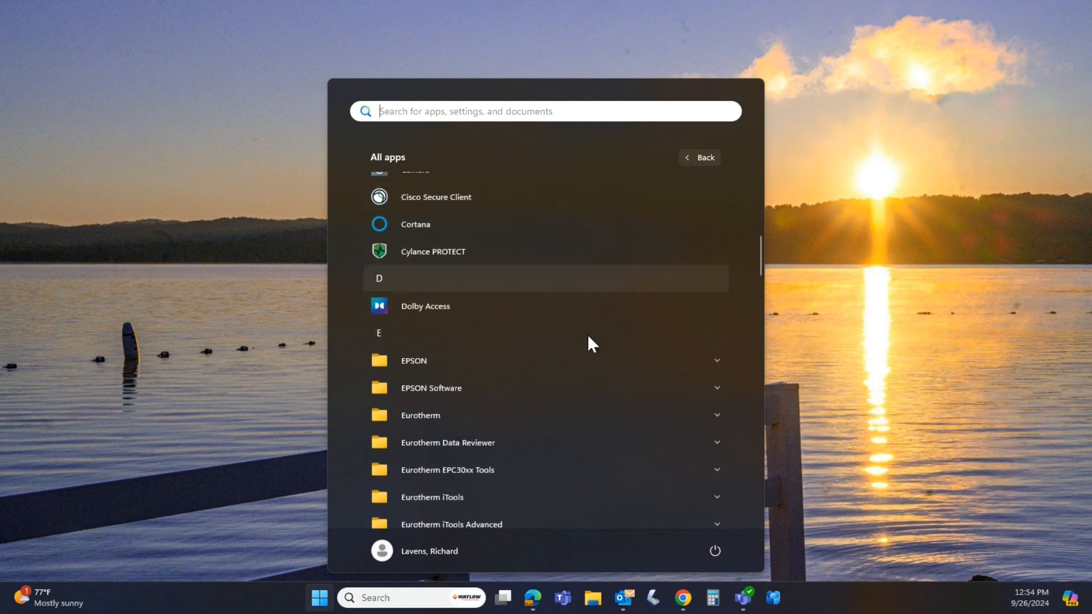
click(568, 497)
scroll(560, 421, down, 3)
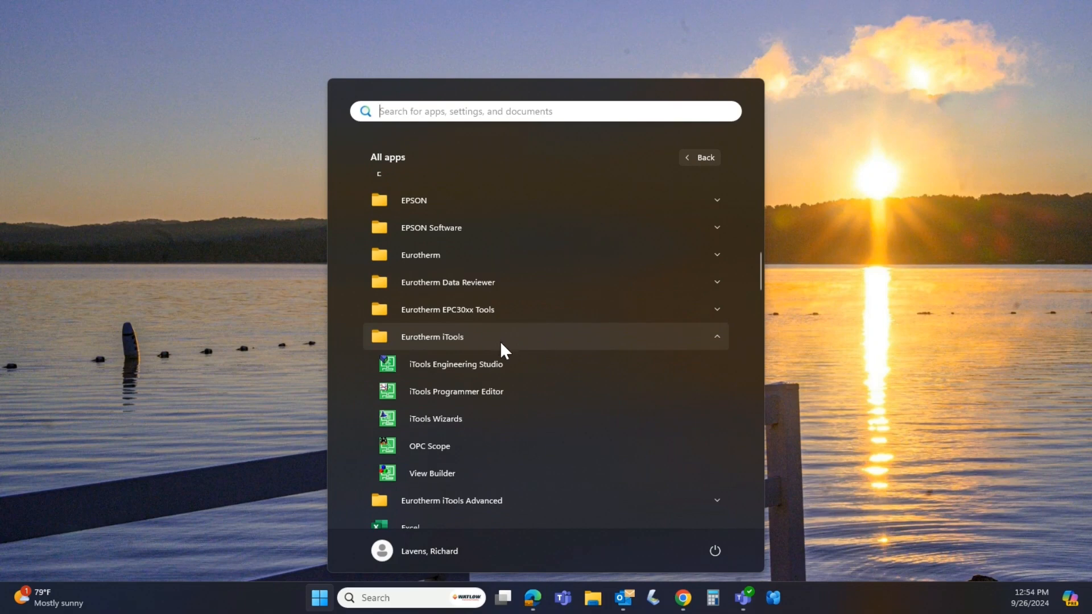
click(508, 364)
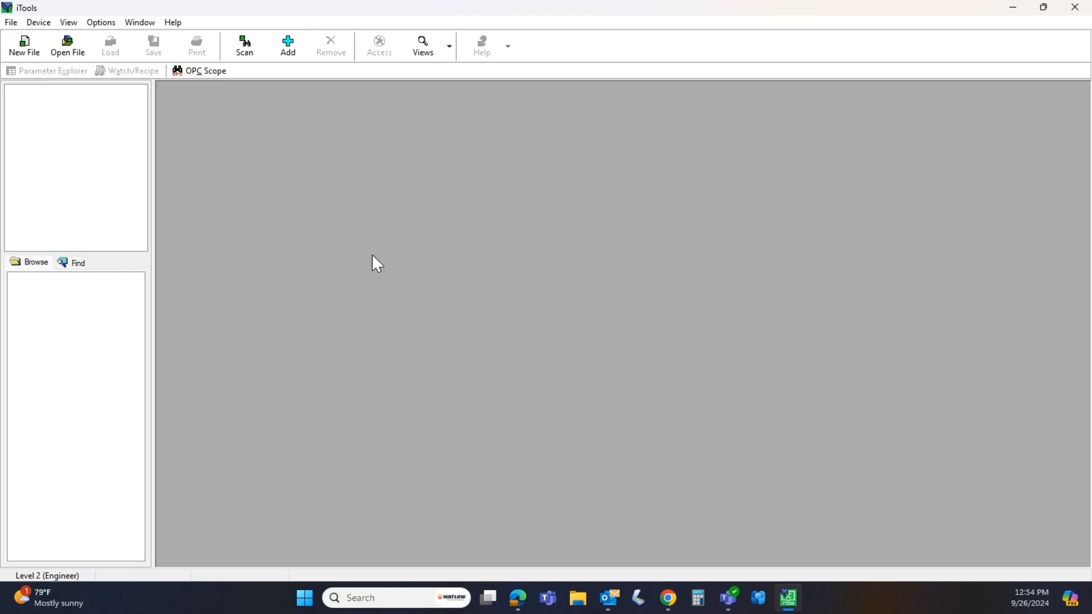
Step: Scan for Eurotherm devices connected via CPI clip or IR cable, and widen the device list
click(246, 50)
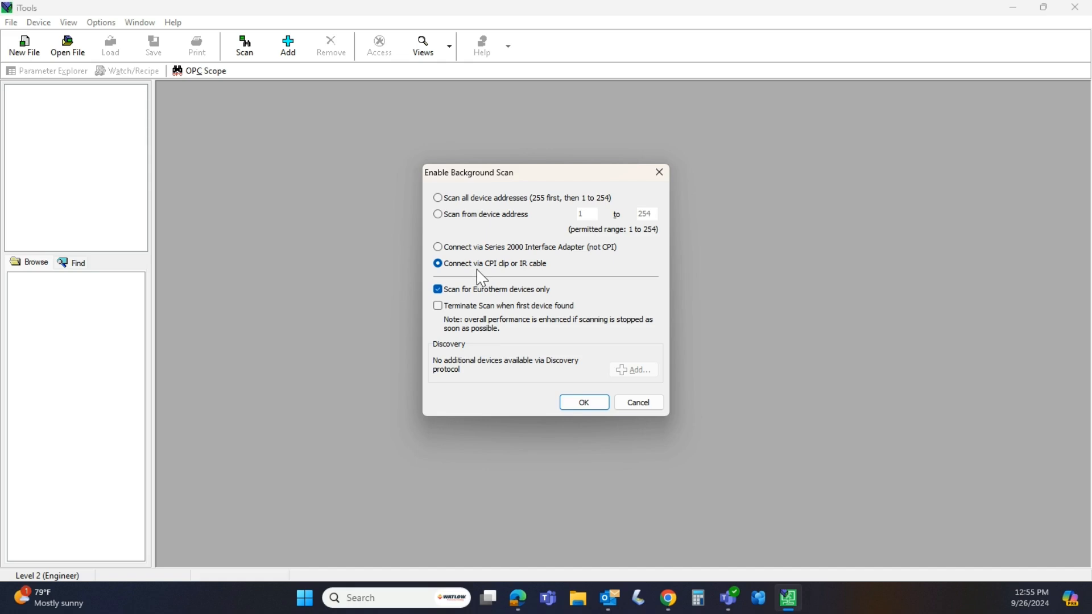
click(585, 404)
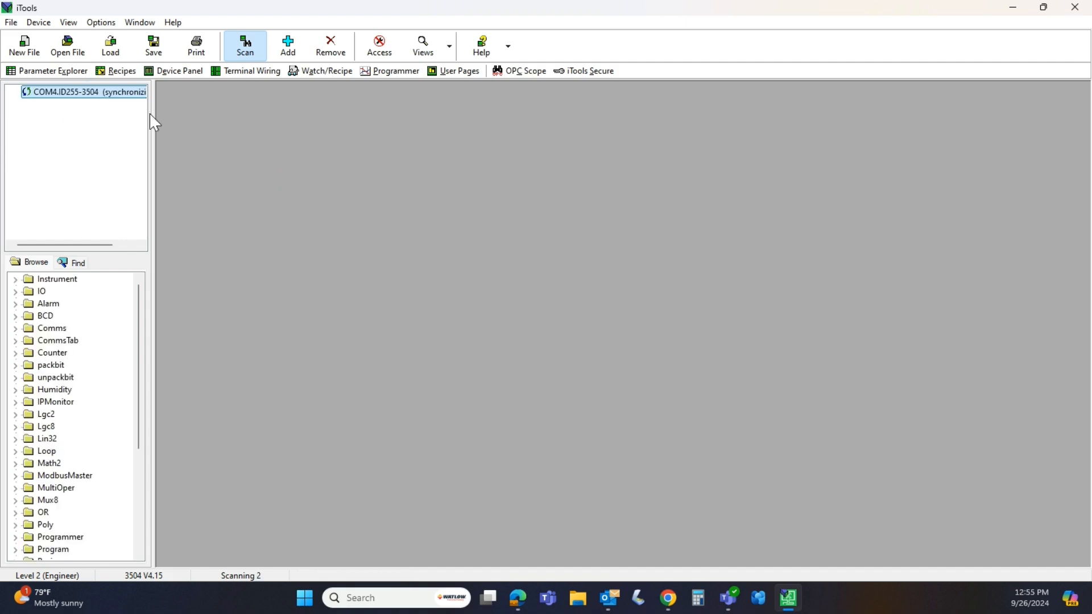
drag(151, 117, 190, 127)
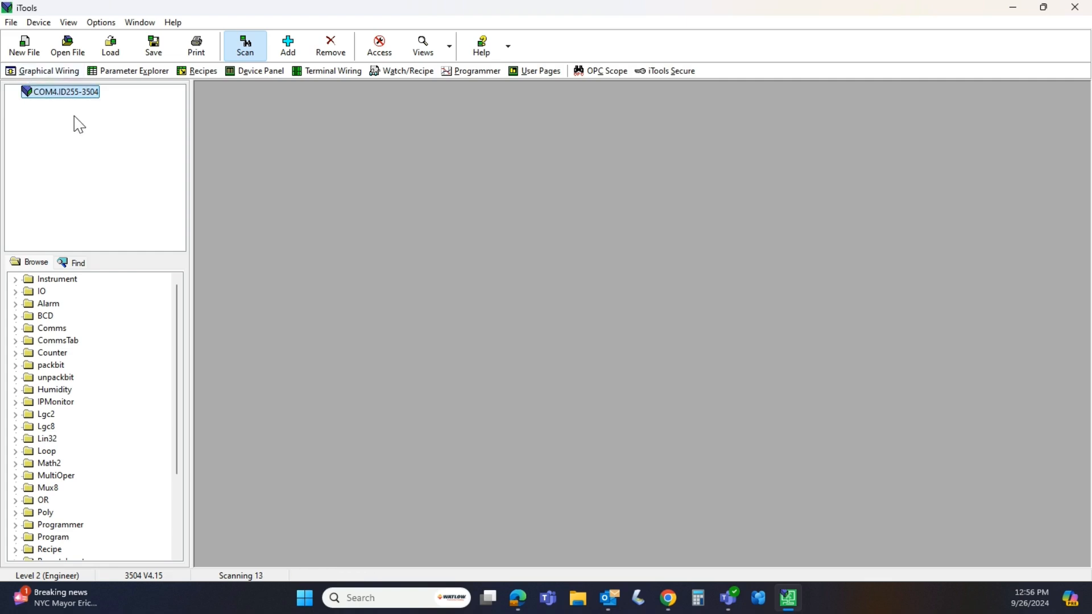
Step: Open the 3504's graphical wiring maximized, ending the device scan, and open the IO.PV block's parameters
click(64, 74)
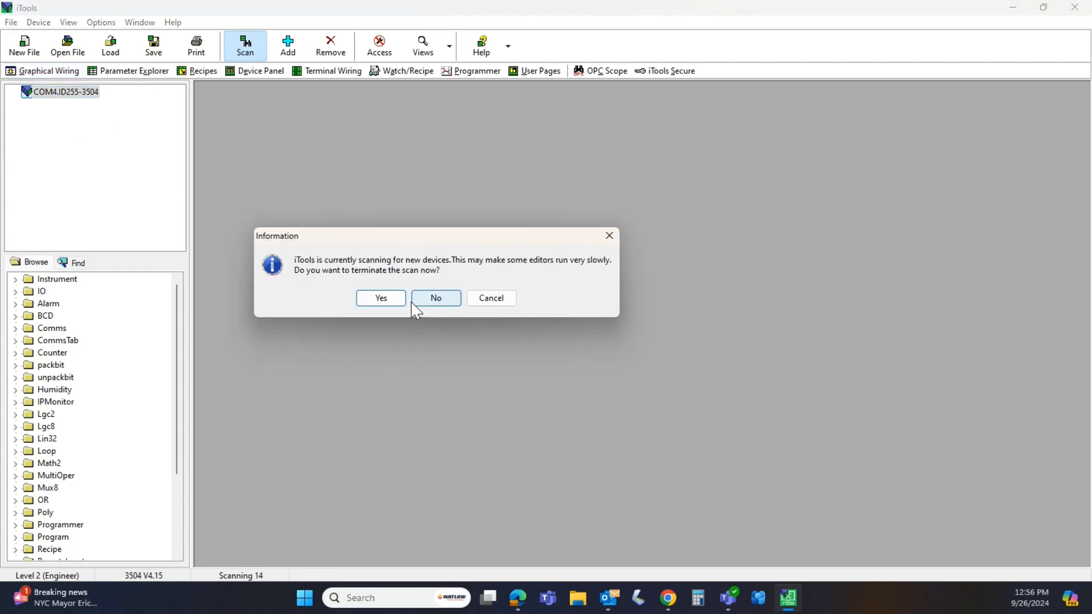
click(381, 298)
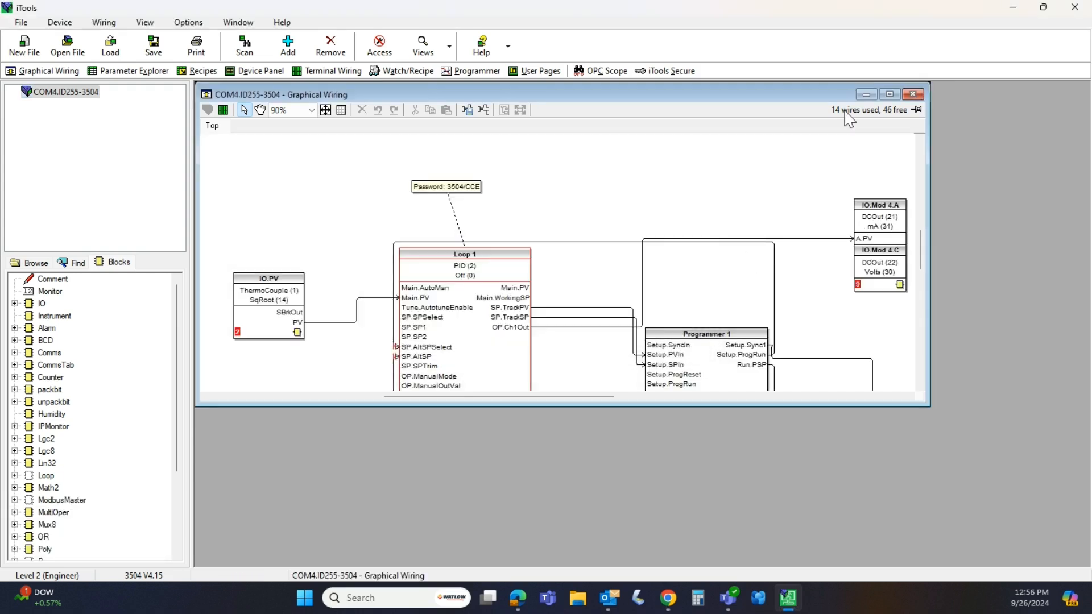
click(890, 95)
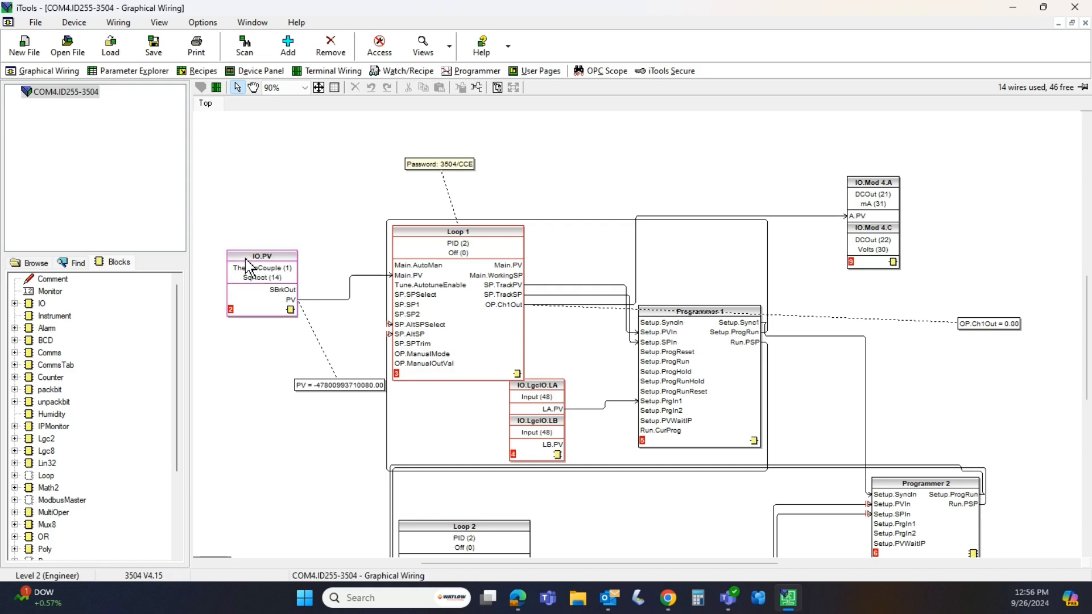
double_click(276, 266)
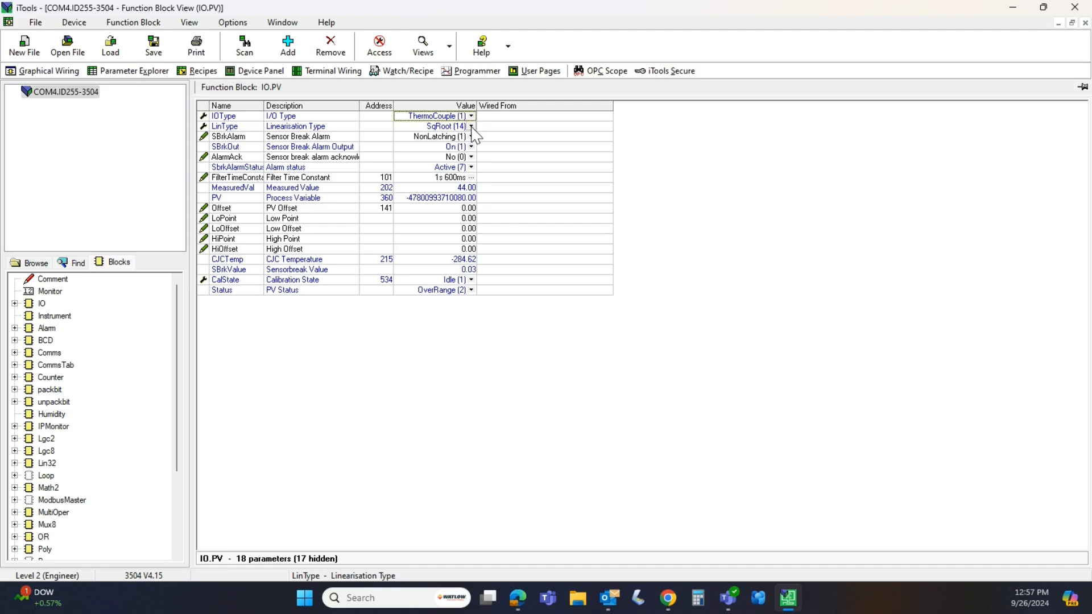
Step: Try to set the IO.PV linearisation type to K (1)
click(471, 127)
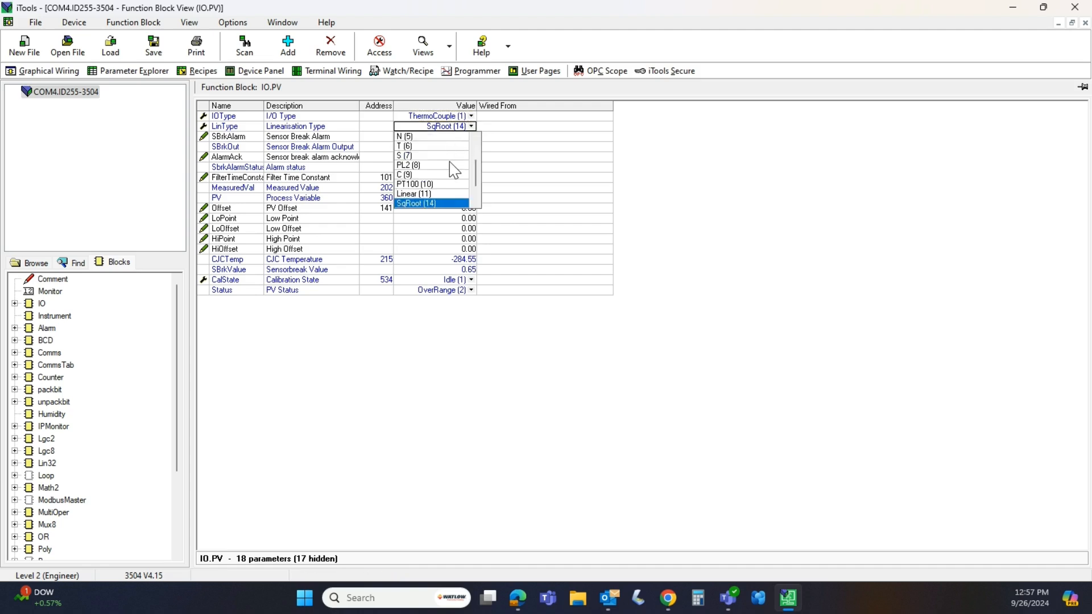
scroll(455, 162, up, 2)
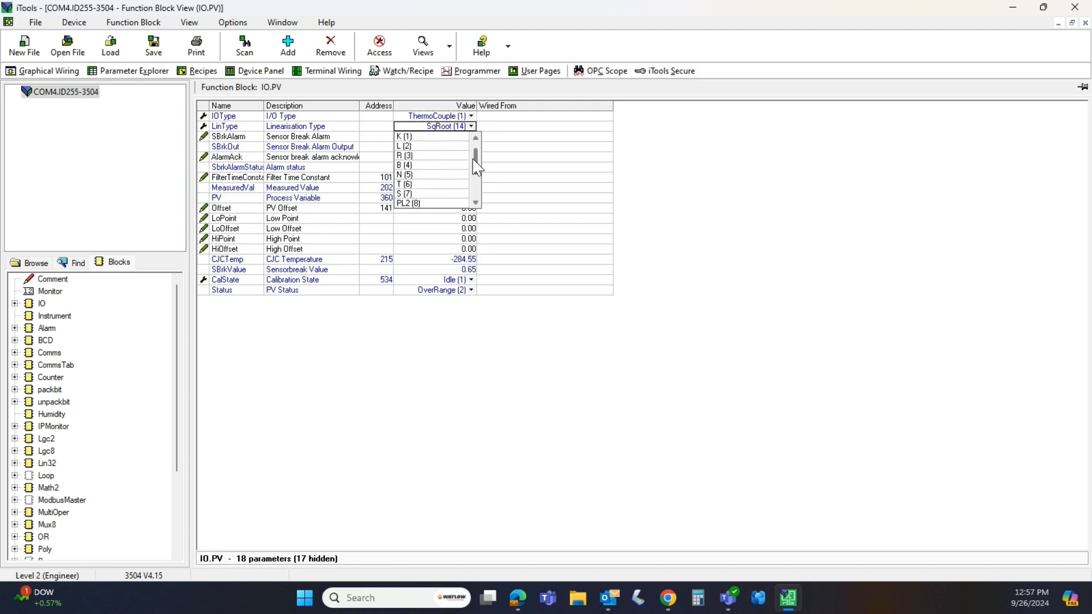
click(445, 137)
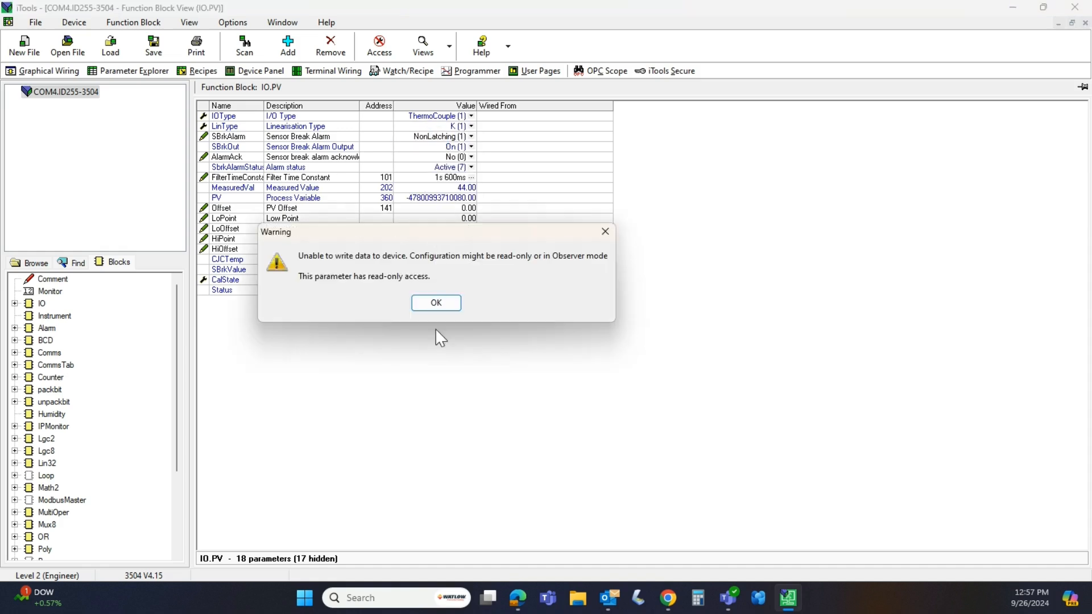
click(426, 303)
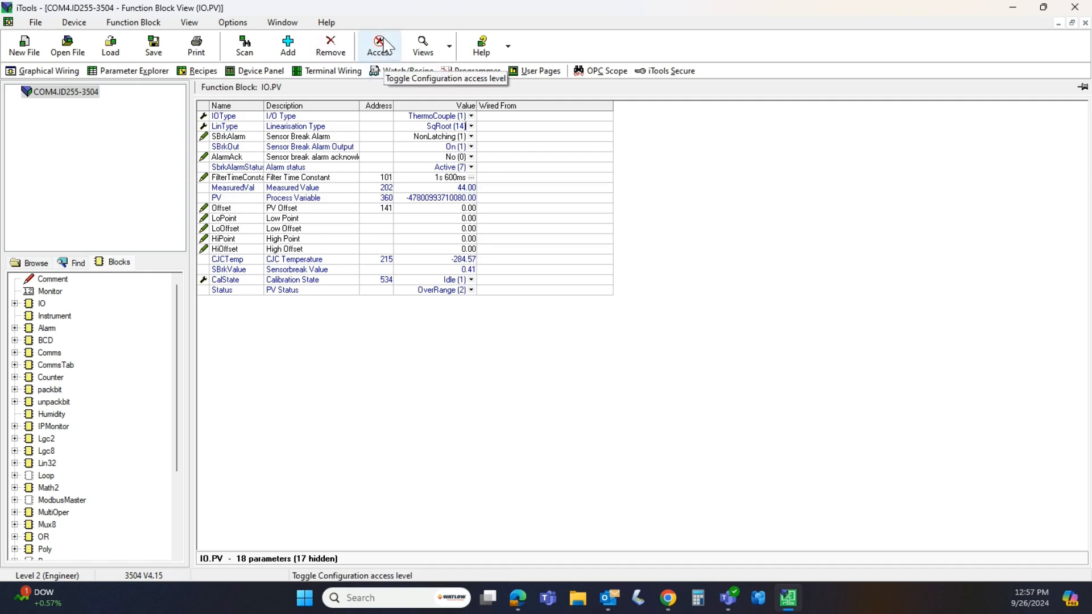
Step: Switch the 3504 to the Configuration access level and check the IO.PV status, process variable and linearisation type
click(380, 46)
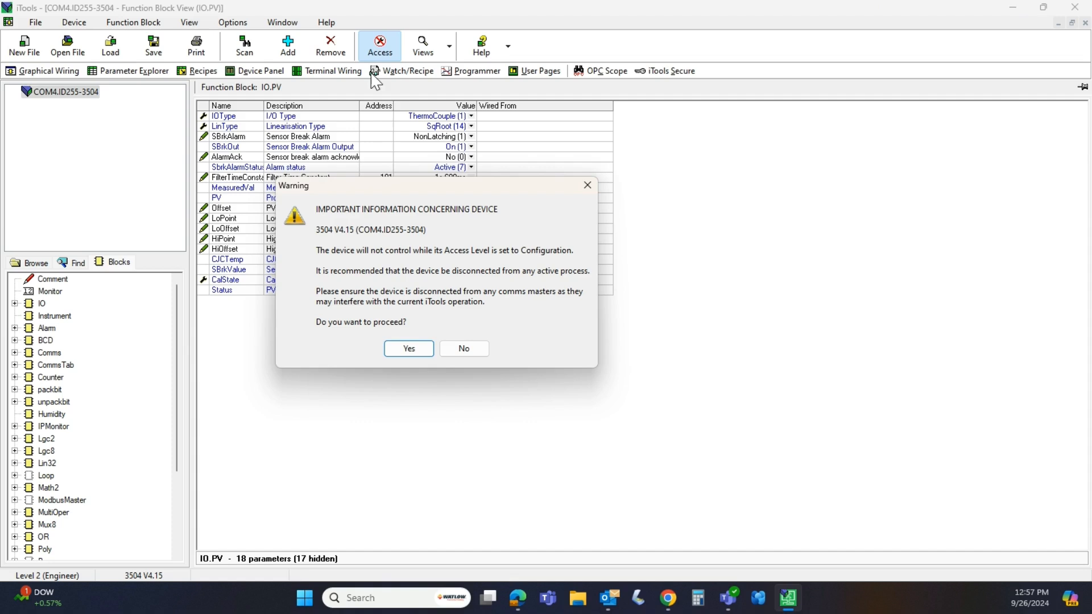
click(414, 349)
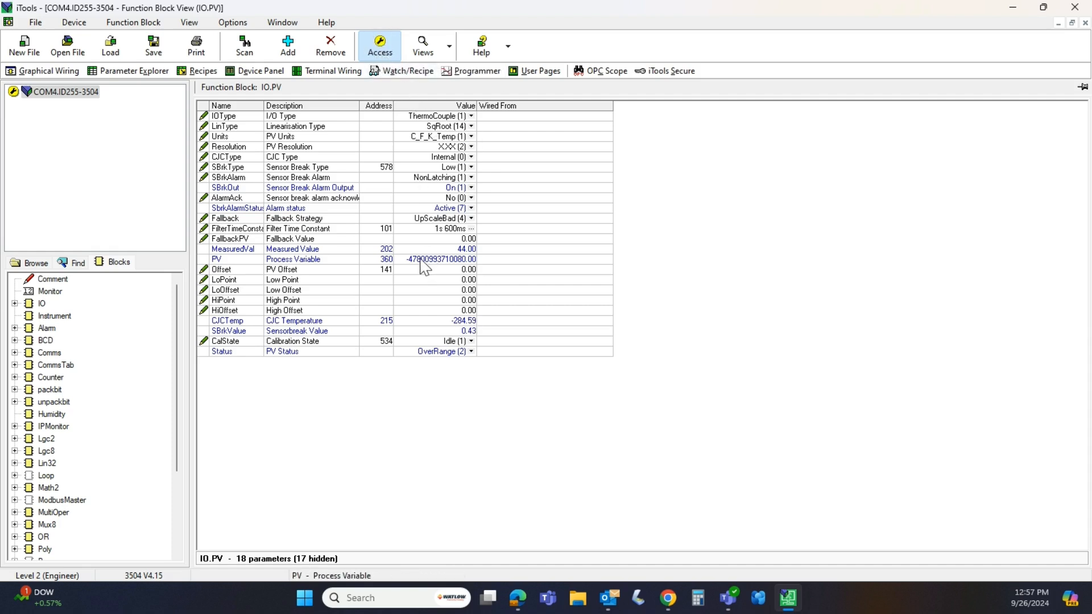
click(418, 352)
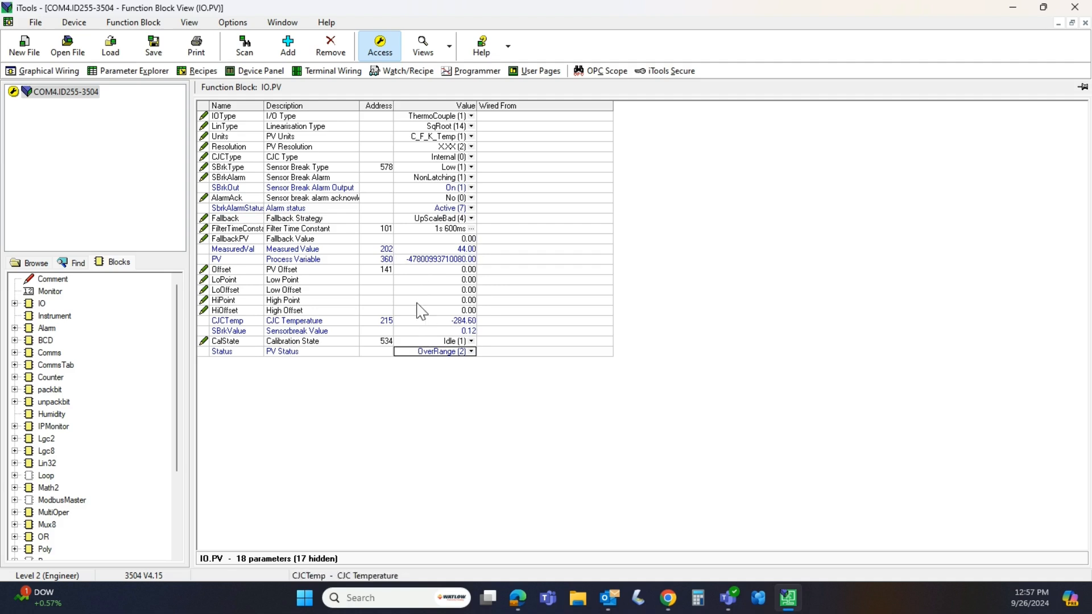
click(420, 261)
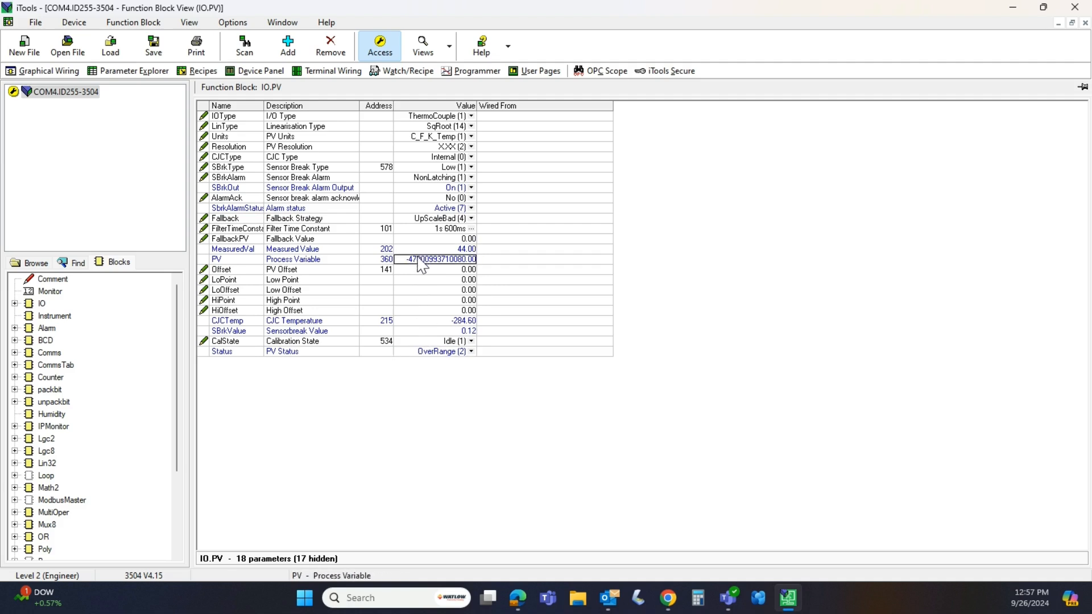
click(413, 126)
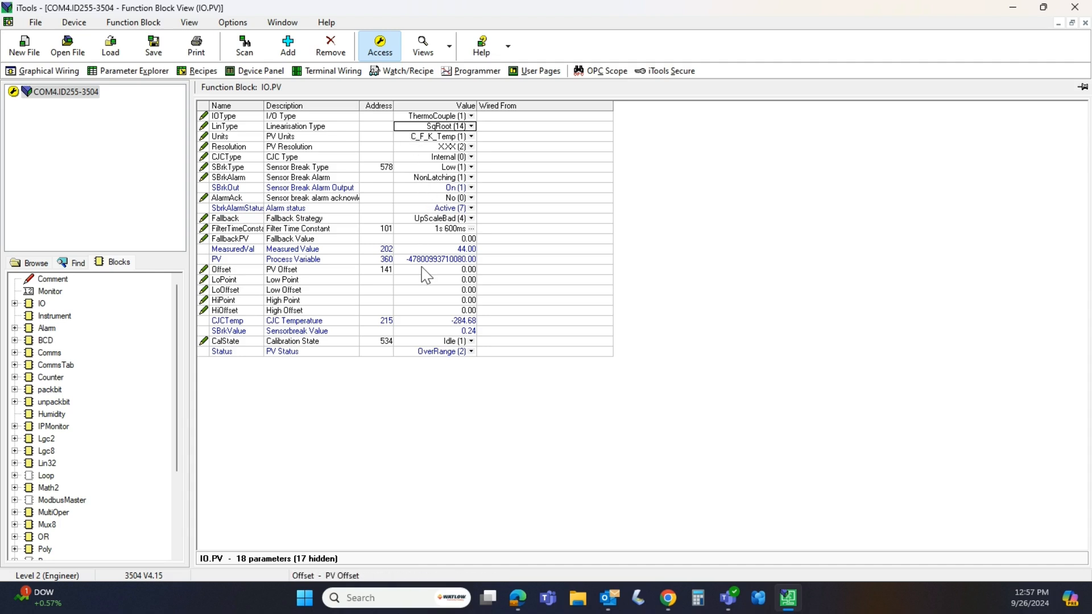
click(419, 259)
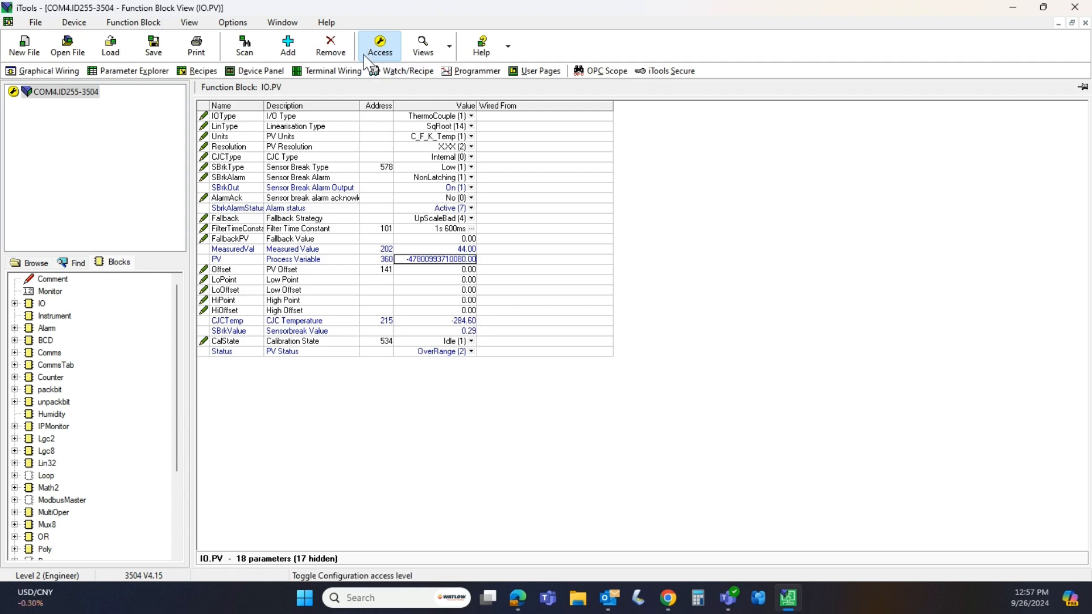
Step: Set the IO.PV block's linearisation type to K (1)
click(472, 126)
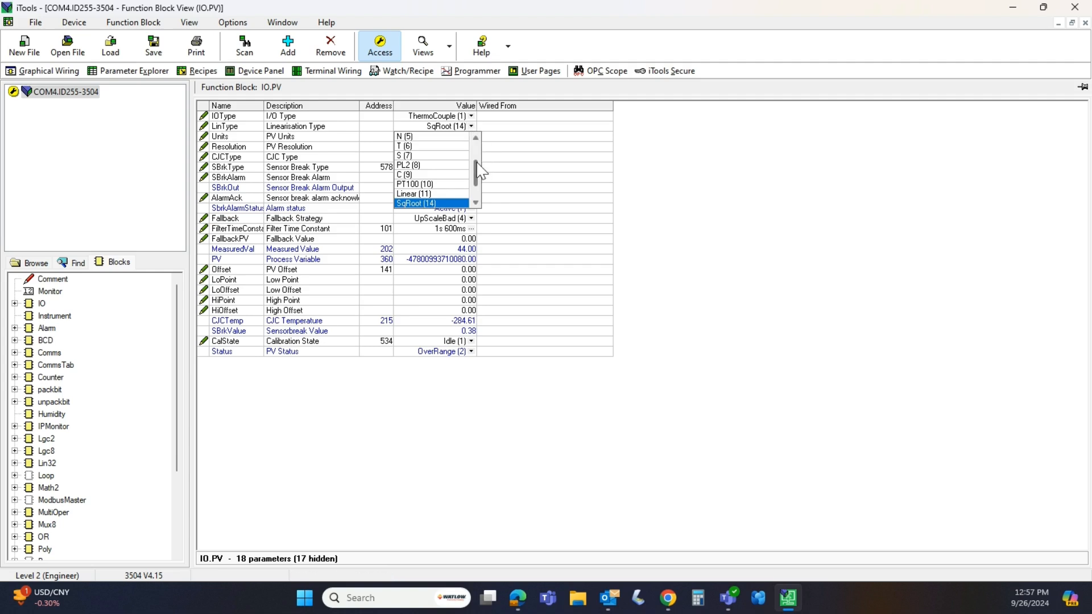
scroll(477, 162, up, 2)
scroll(477, 162, up, 1)
mouse_move(477, 162)
mouse_down()
mouse_move(477, 173)
mouse_move(476, 146)
mouse_up()
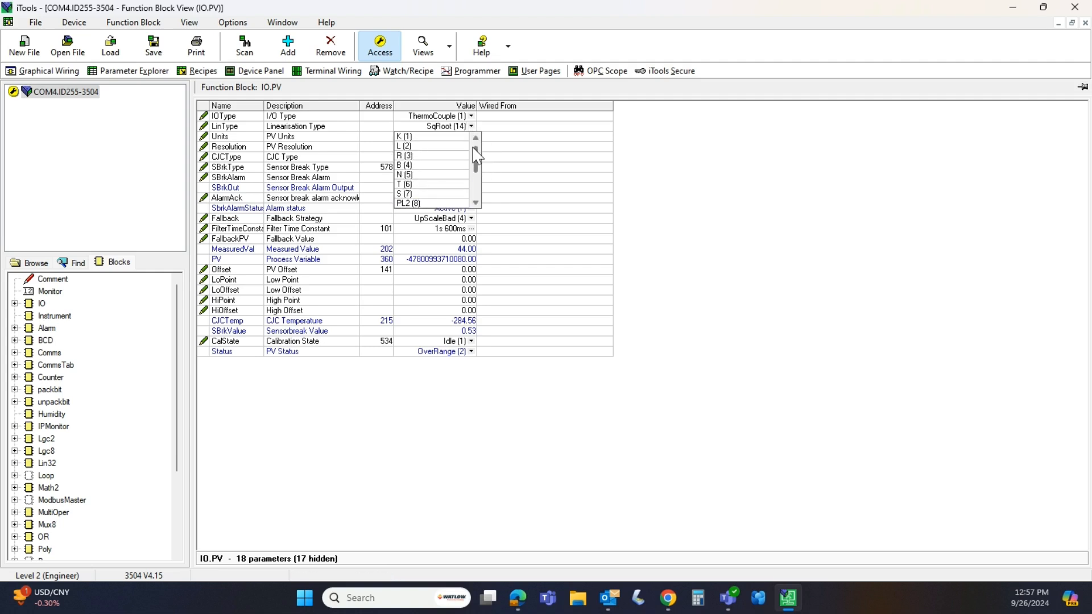
click(446, 147)
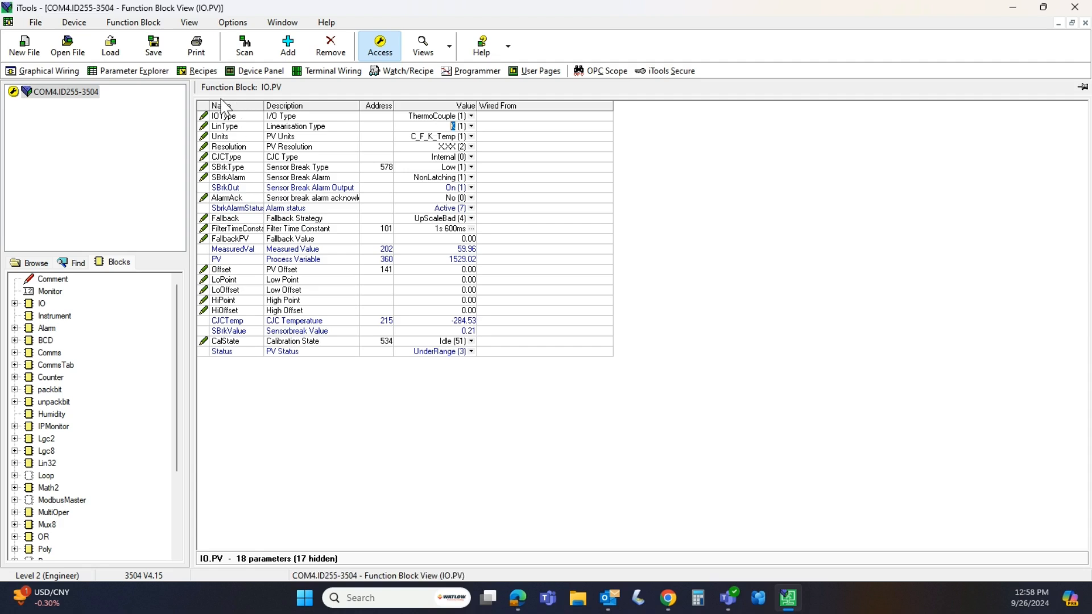
Step: Start loading a file into the 3504, allowing the graphical wiring to close, and look through the Desktop folders
click(111, 50)
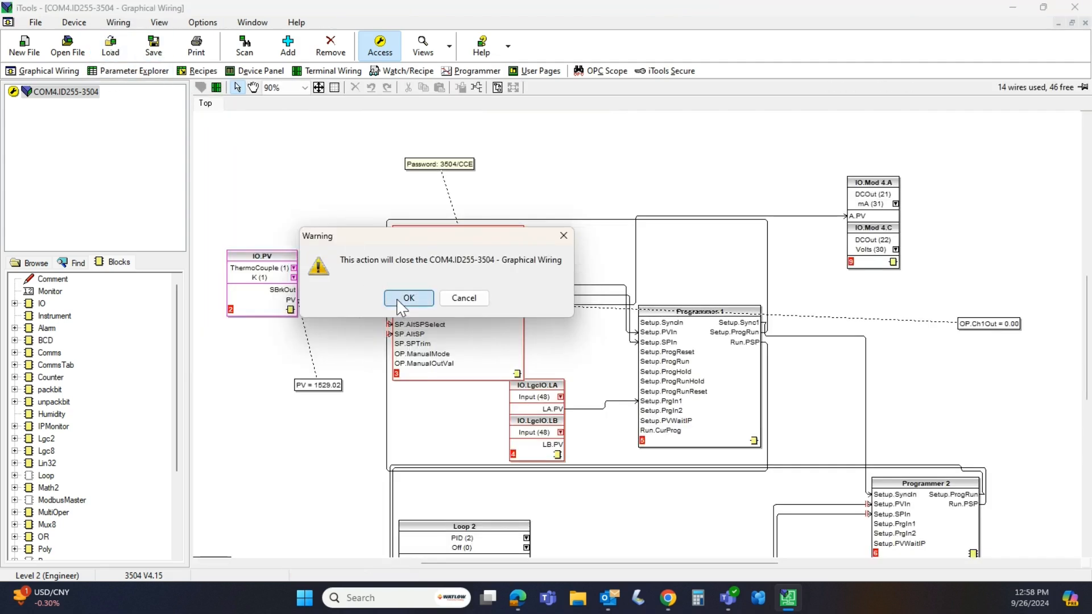
click(402, 301)
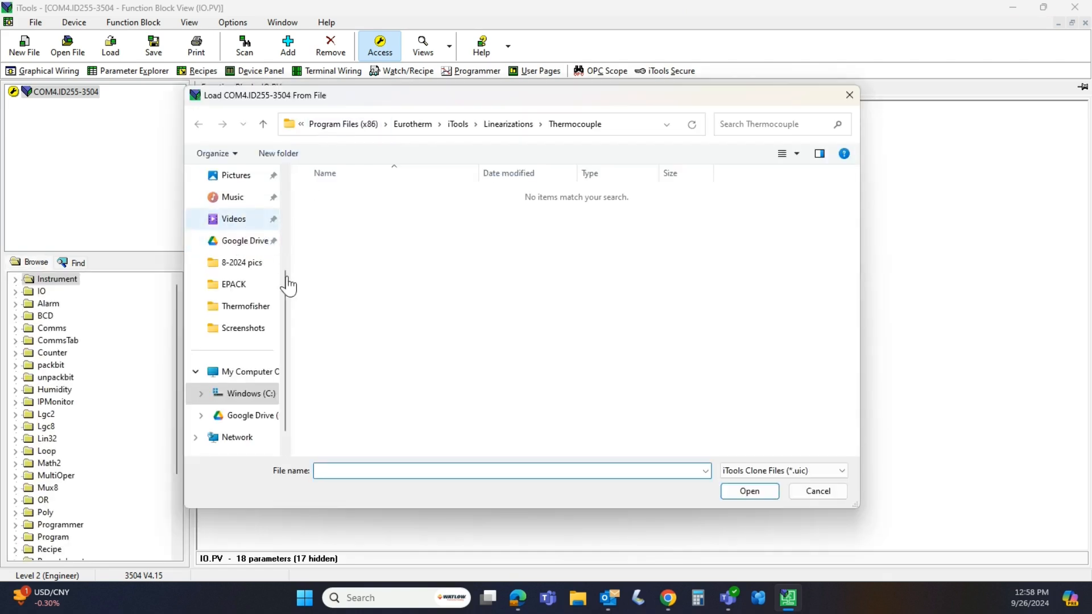
scroll(251, 347, up, 3)
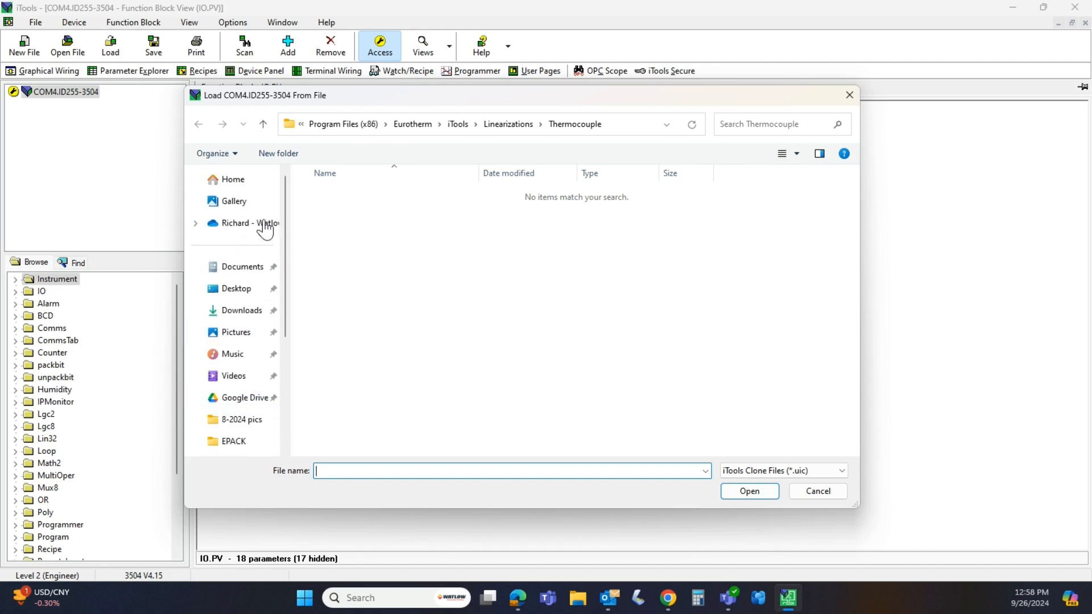
click(236, 288)
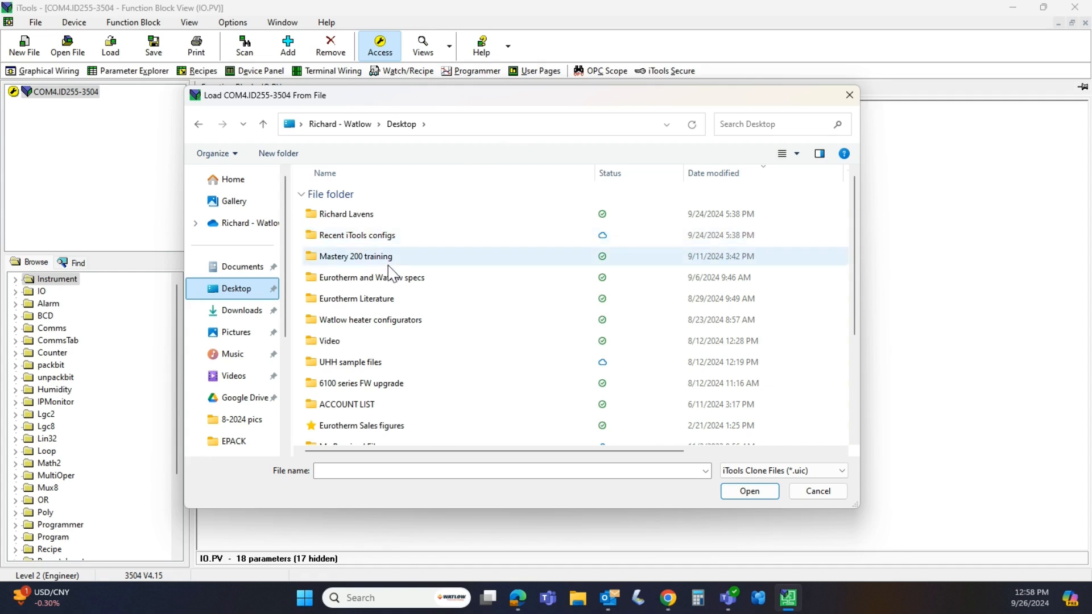
scroll(260, 305, down, 1)
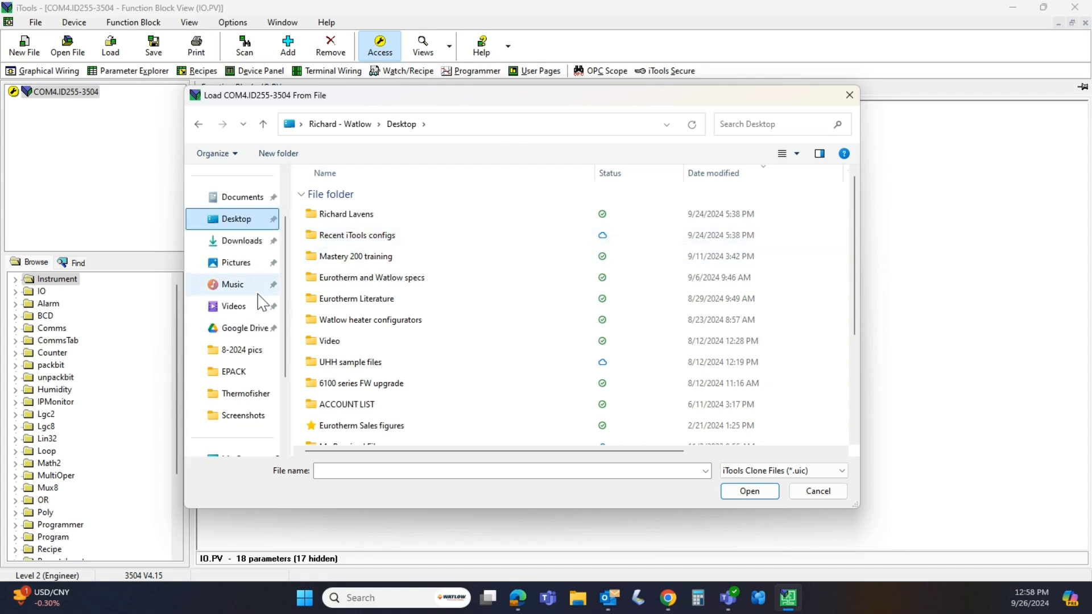
scroll(261, 303, down, 2)
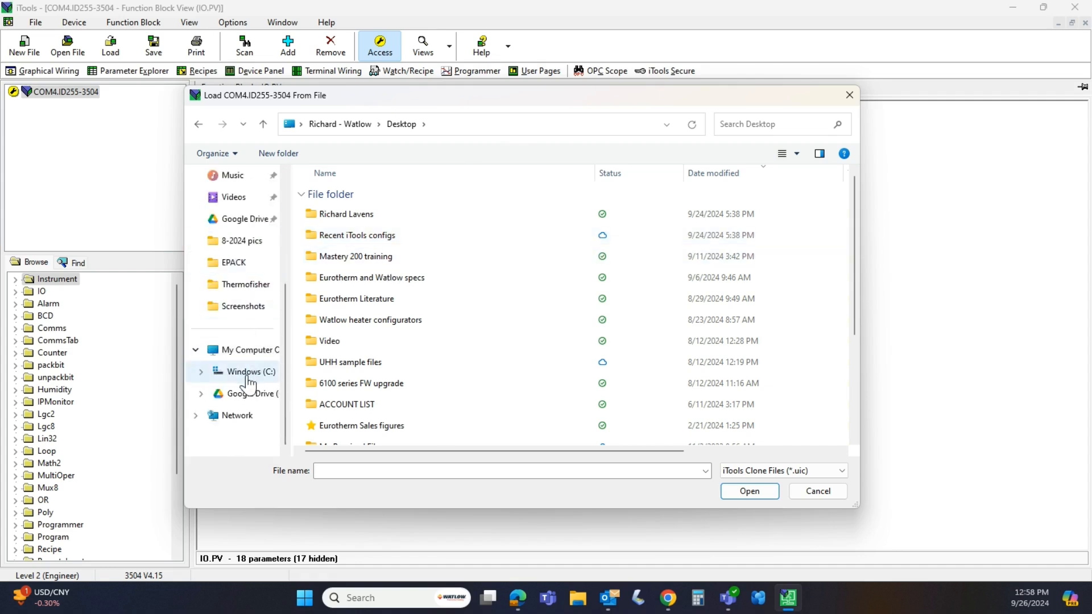
Step: Browse to the C:\Program Files (x86)\Eurotherm\iTools\Linearizations\Thermocouple folder for the file to load
click(249, 372)
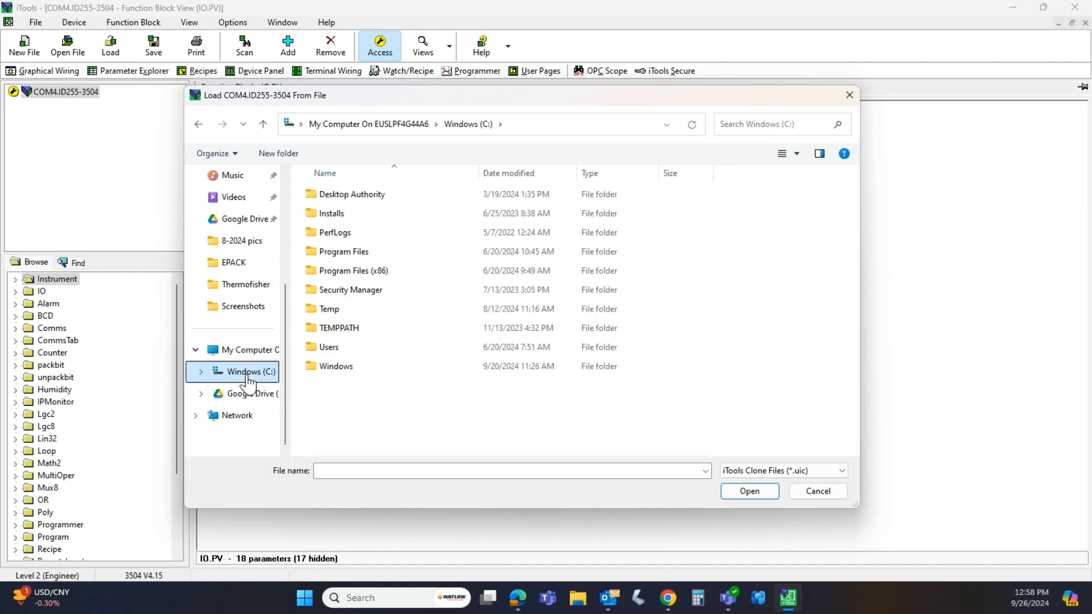
click(345, 272)
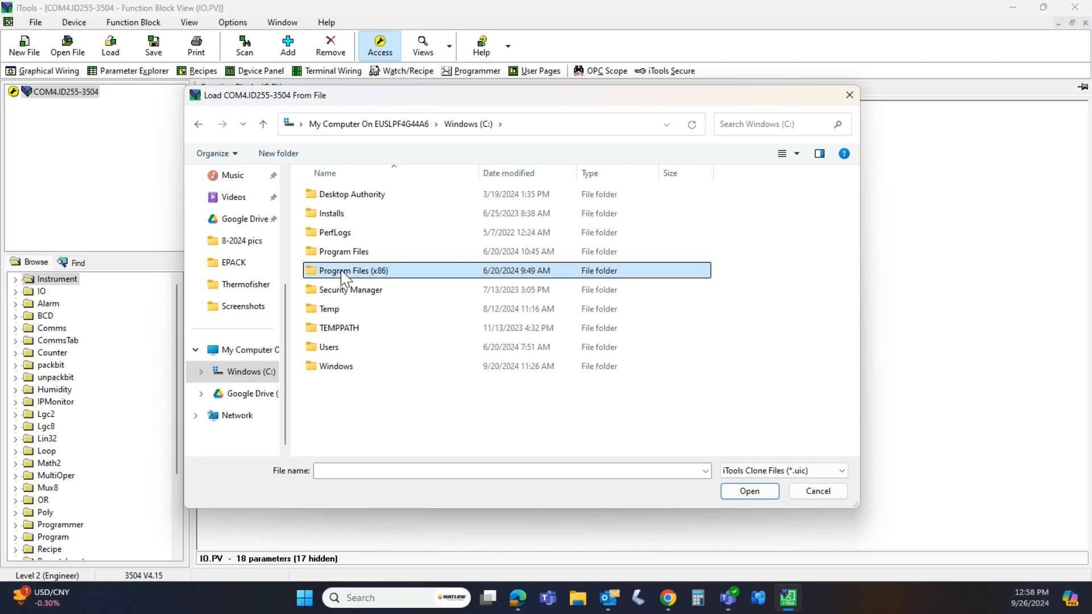
double_click(346, 272)
scroll(362, 262, down, 2)
scroll(367, 264, up, 1)
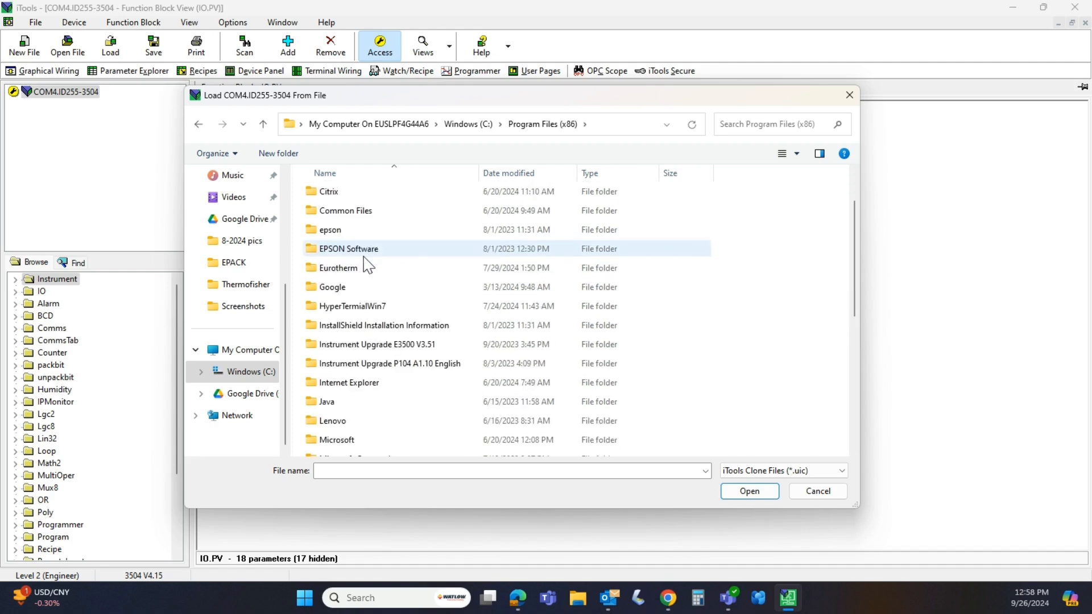
double_click(338, 268)
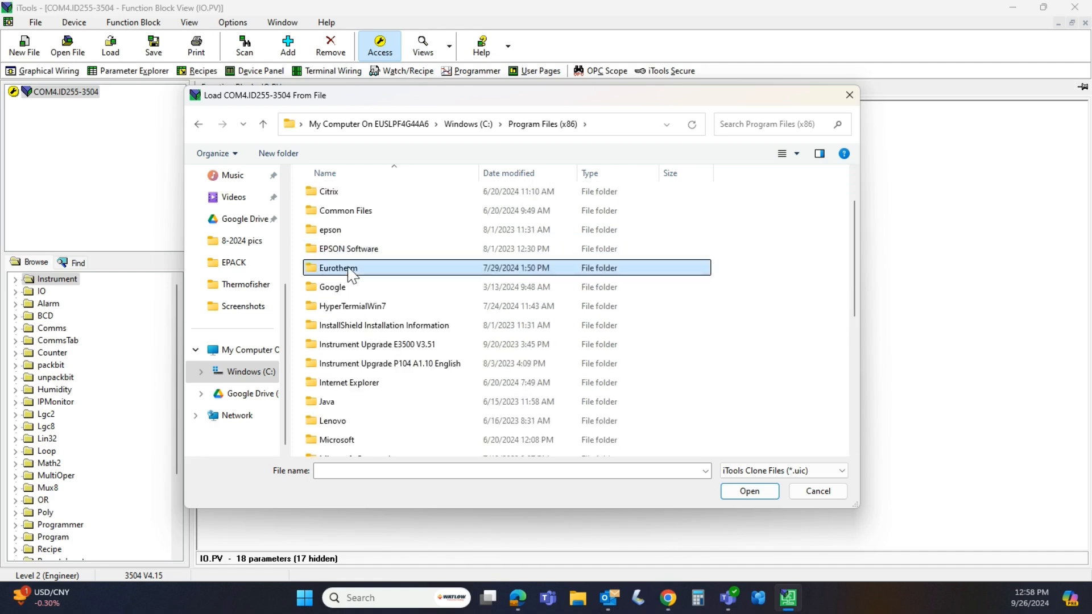
click(355, 235)
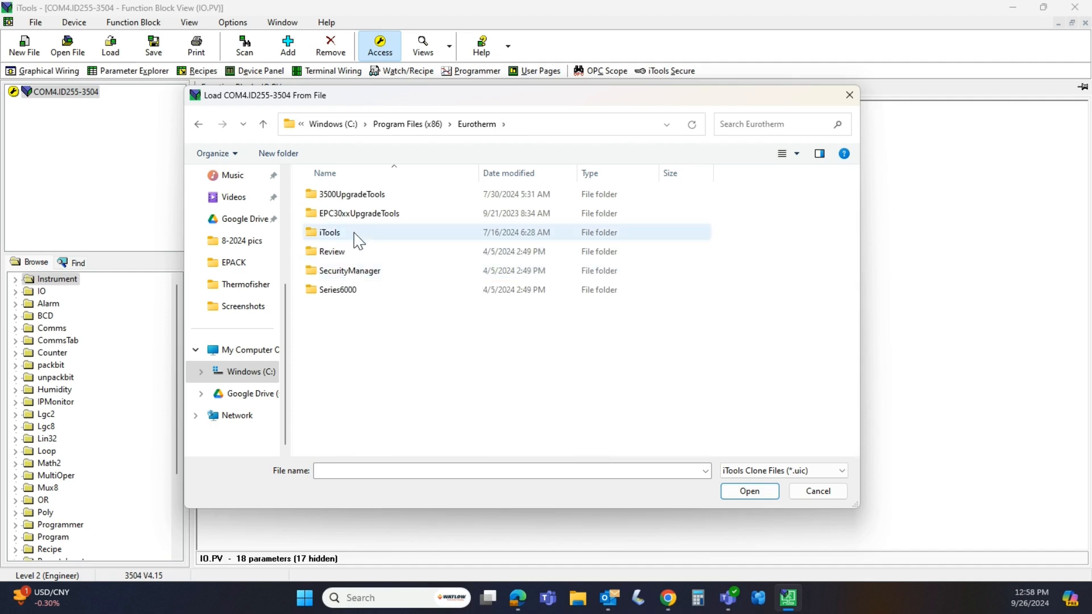
double_click(357, 234)
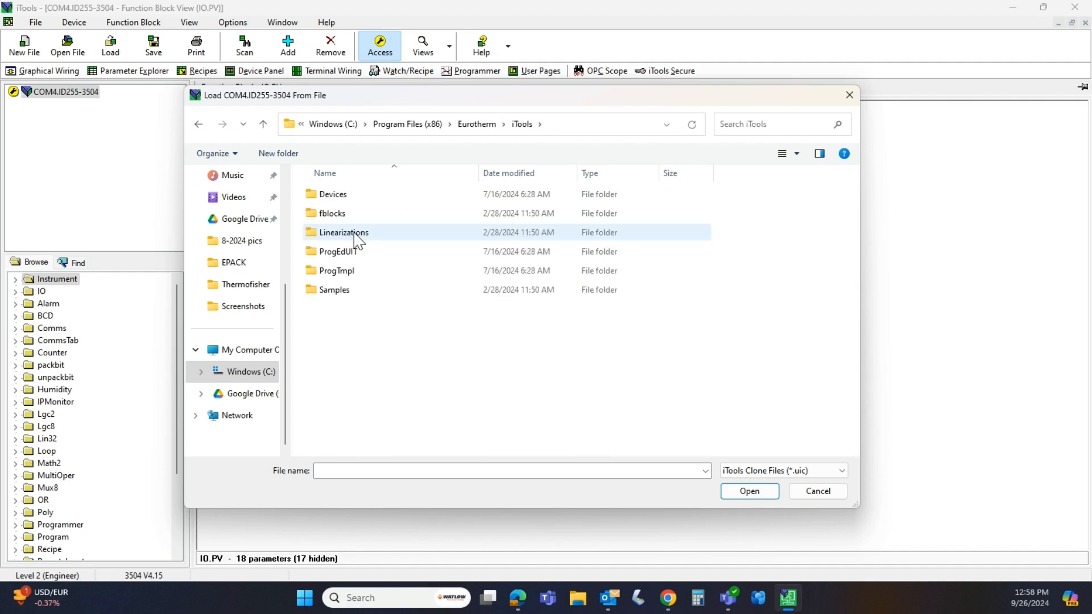
double_click(355, 234)
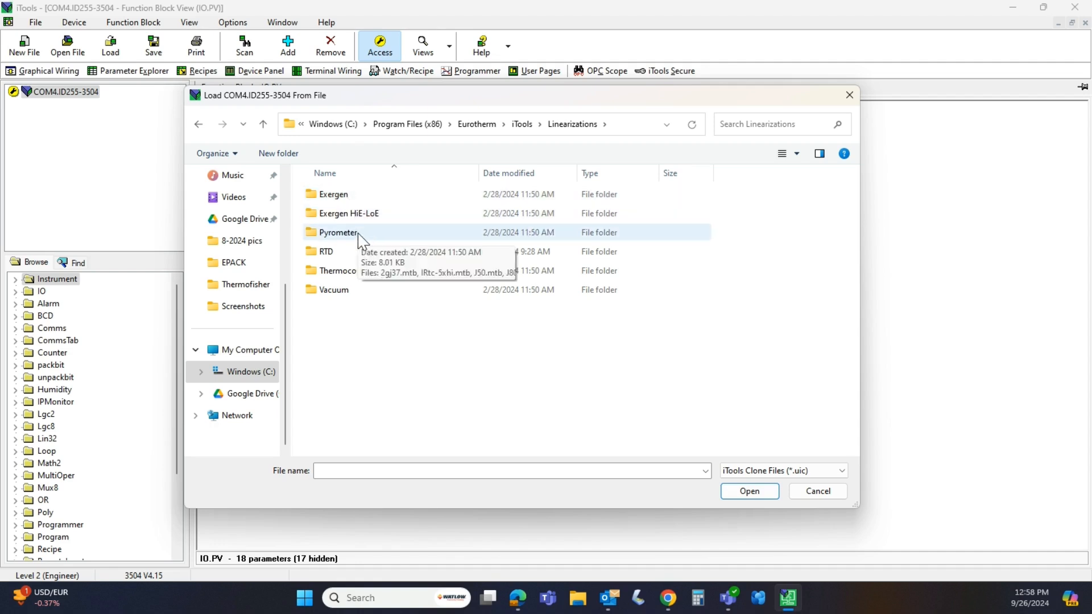
double_click(342, 273)
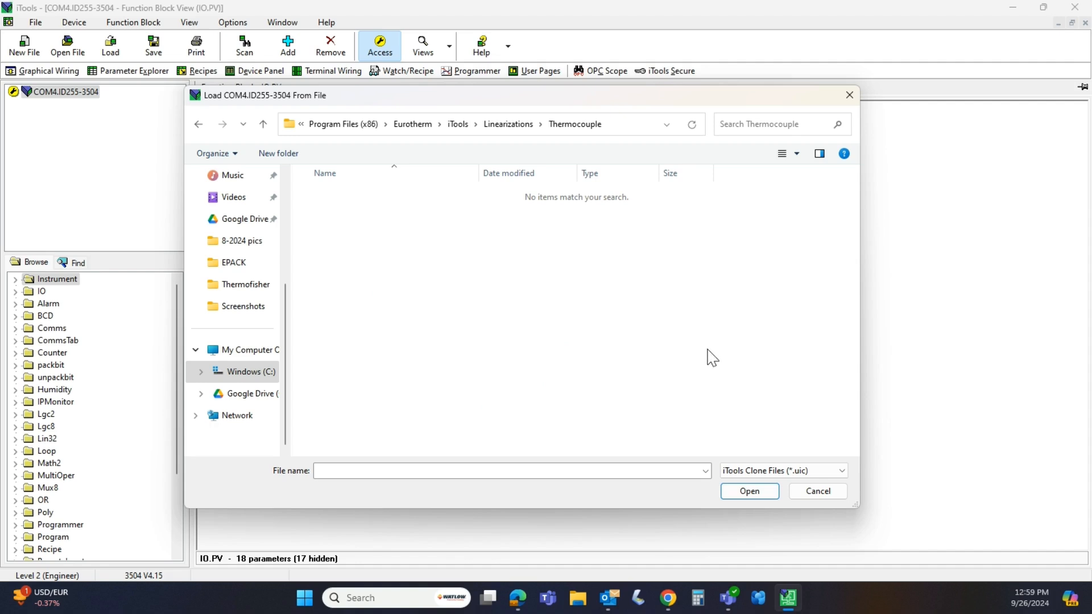
Step: Show all file types in the Thermocouple folder and open t028 - Platinel II.mtb for loading
click(754, 471)
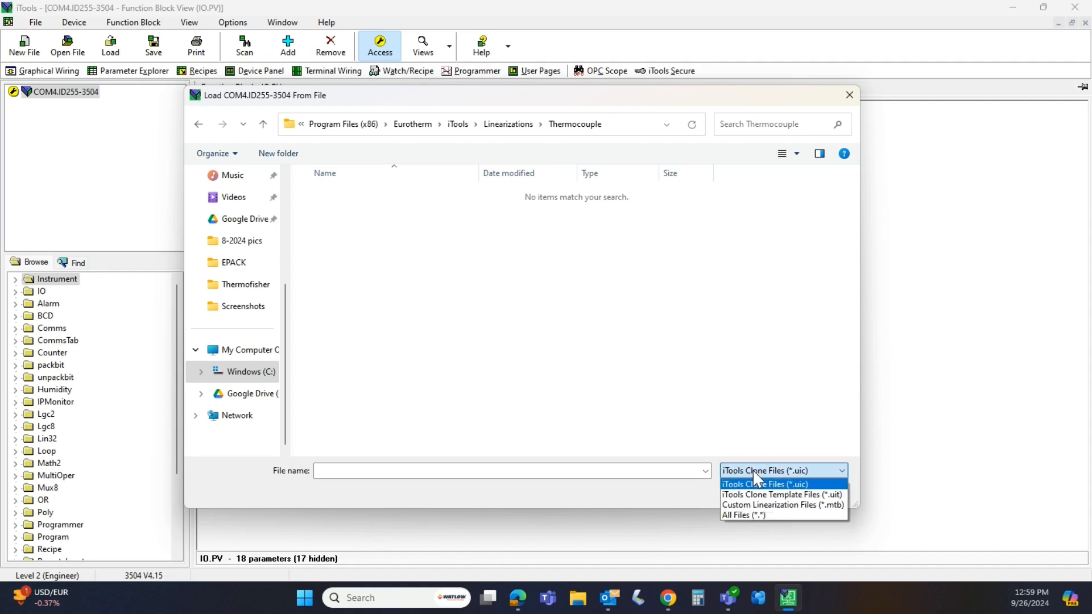
click(762, 515)
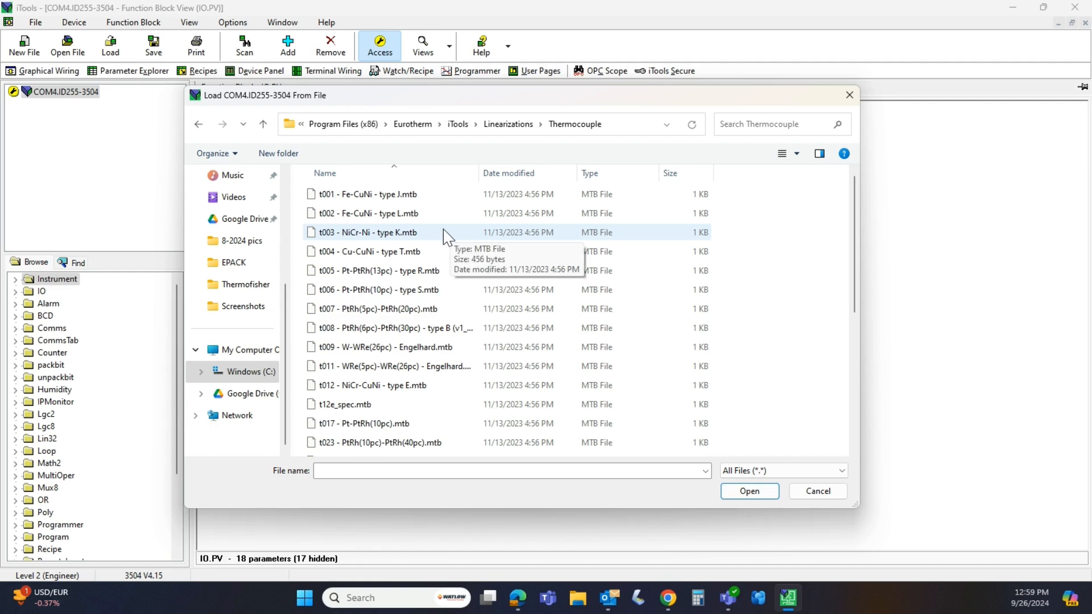
scroll(446, 236, down, 1)
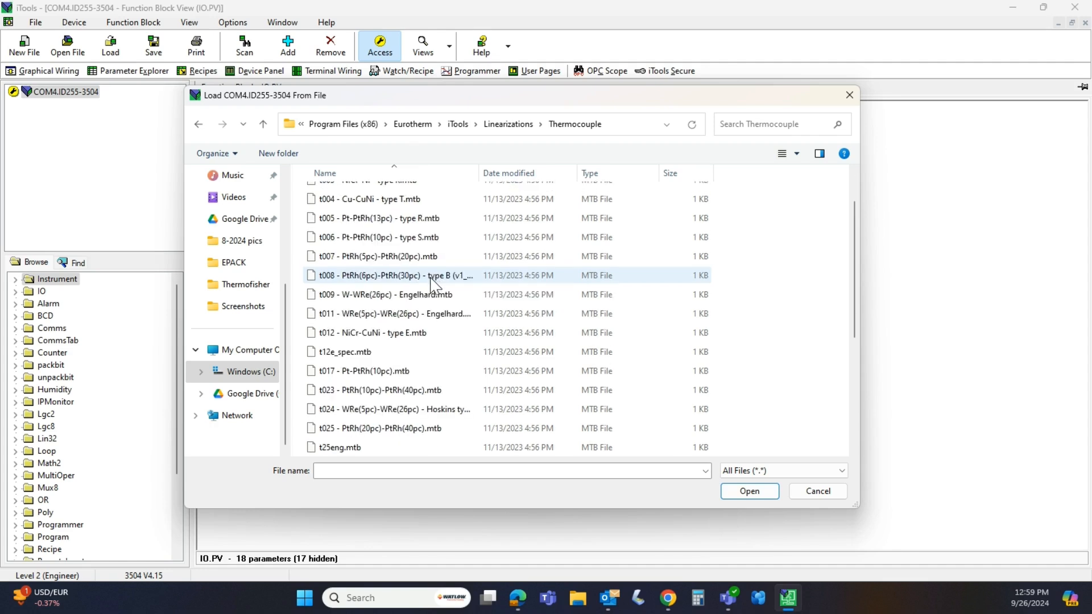
scroll(434, 280, down, 1)
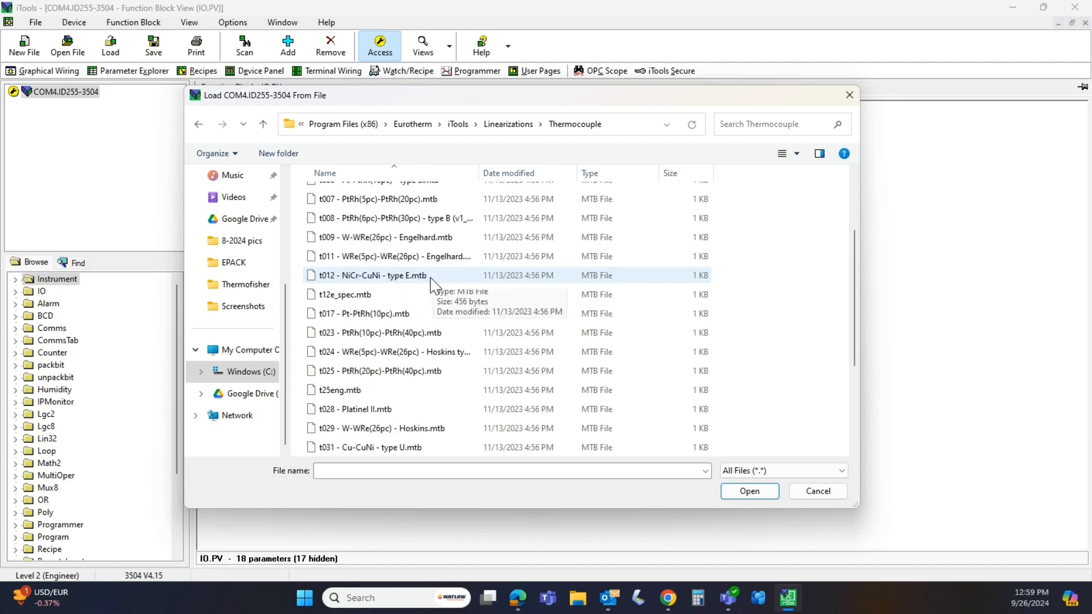
click(348, 417)
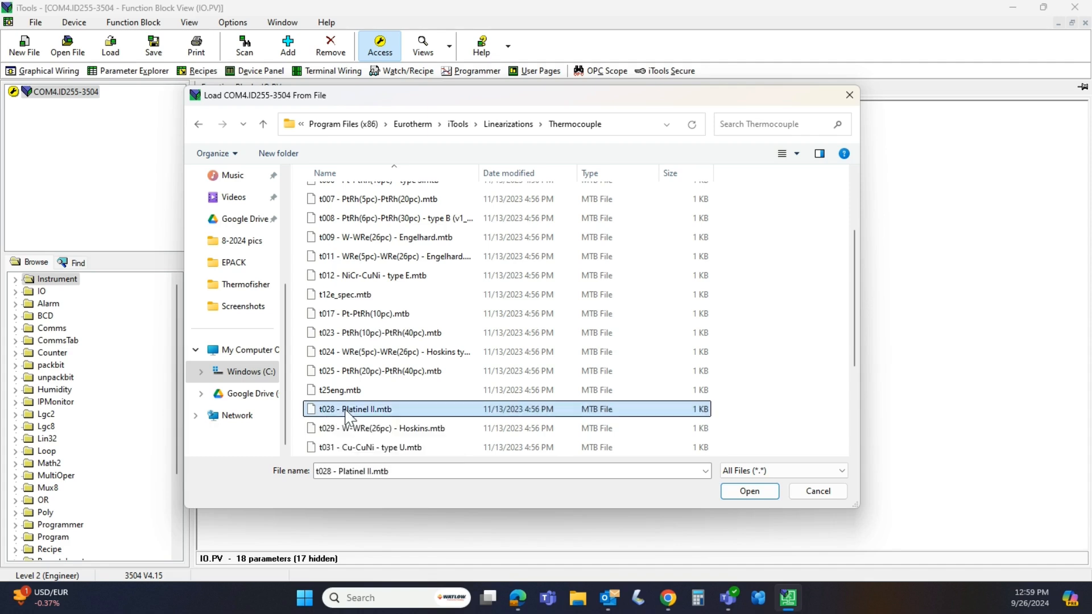
click(748, 492)
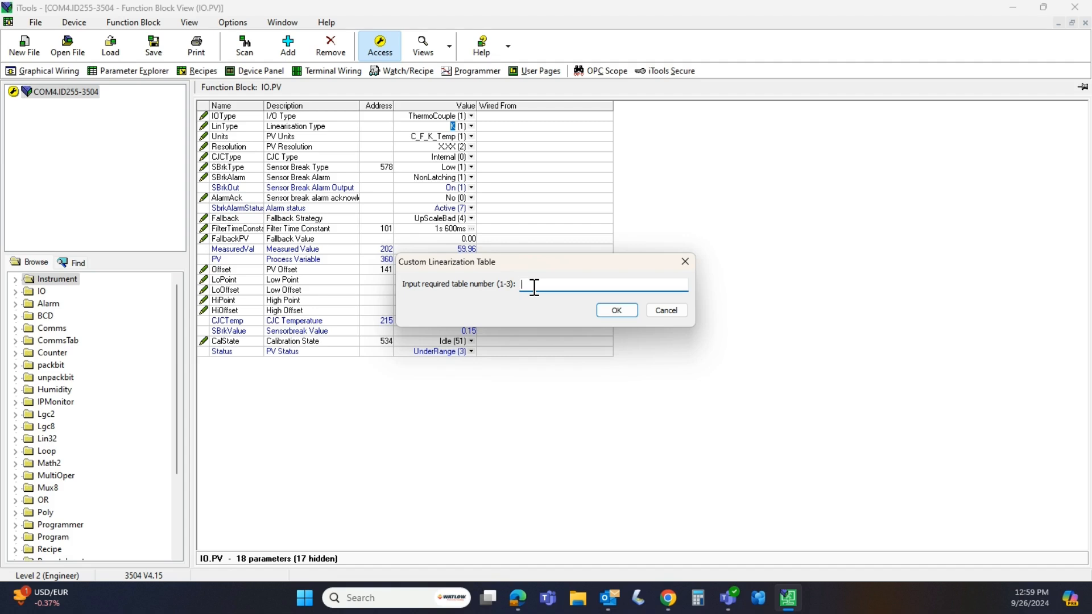
Step: Download the linearisation file into custom linearization table 1, accept the device warning and close the message log
text(1)
click(617, 312)
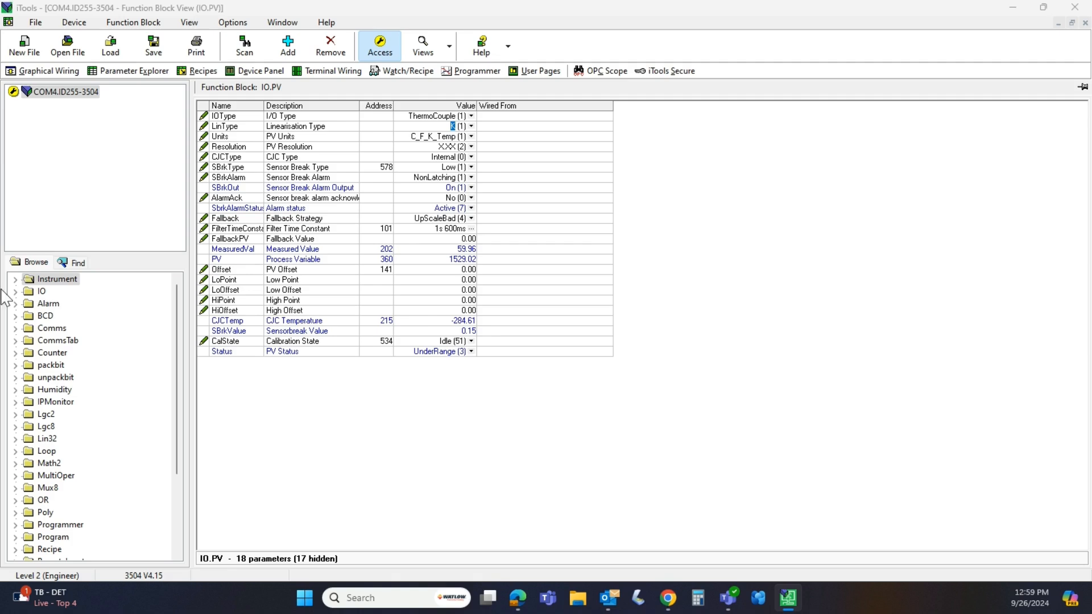
drag(0, 262, 788, 175)
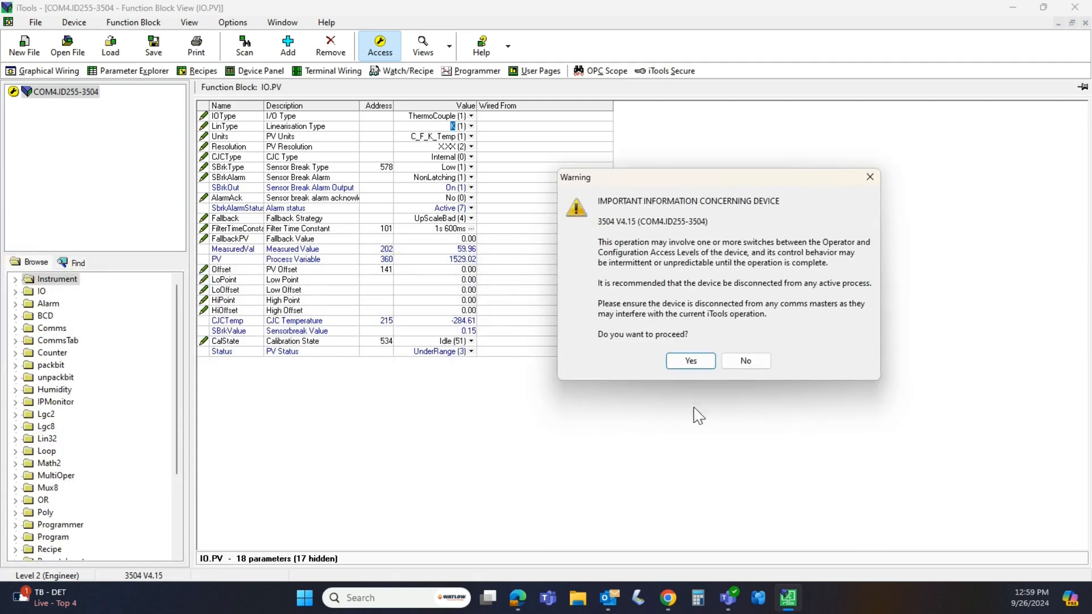
click(690, 362)
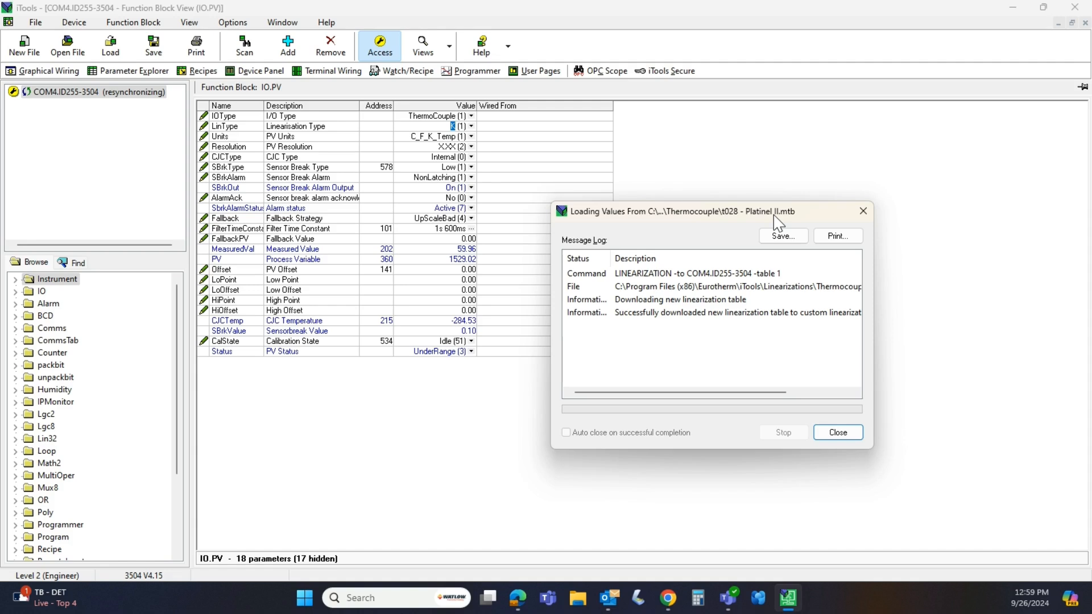
click(833, 433)
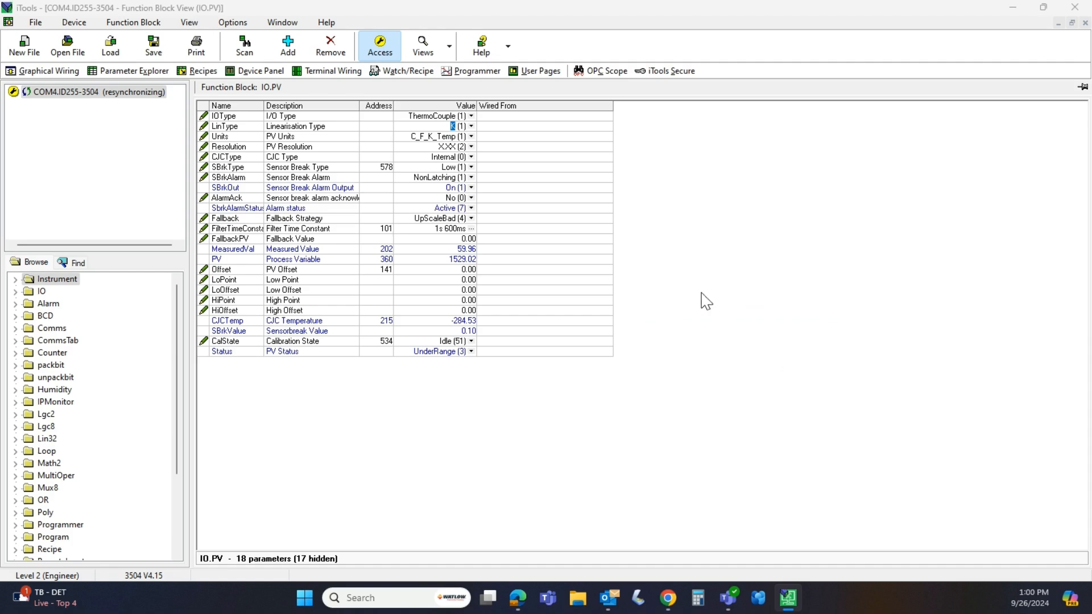
Step: Set the IO.PV block's linearisation type to T028 (20) and switch the 3504 out of the Configuration access level
click(471, 126)
drag(480, 157, 483, 182)
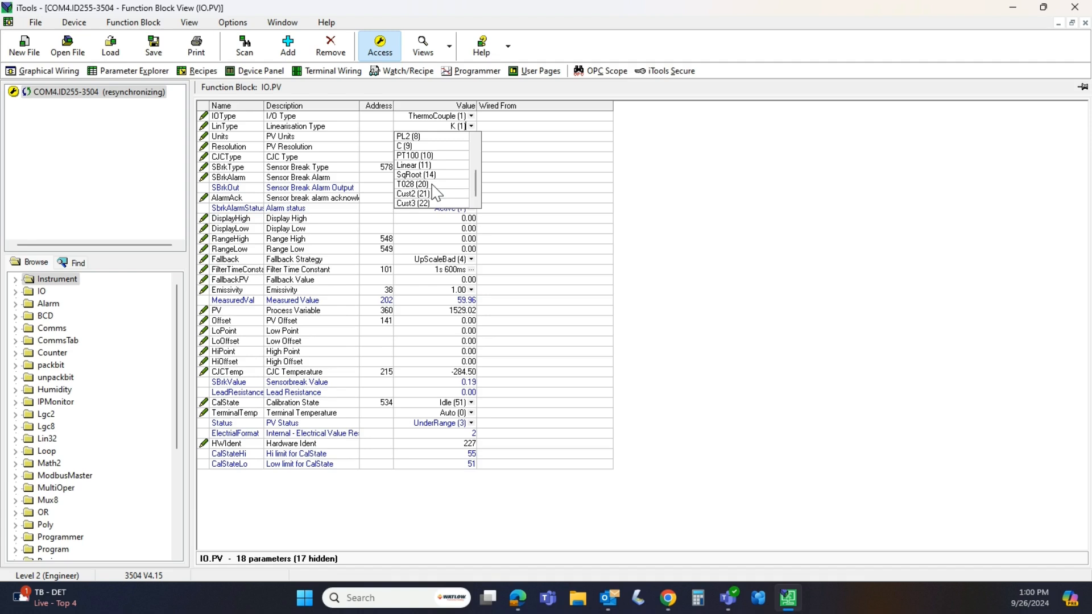
click(414, 184)
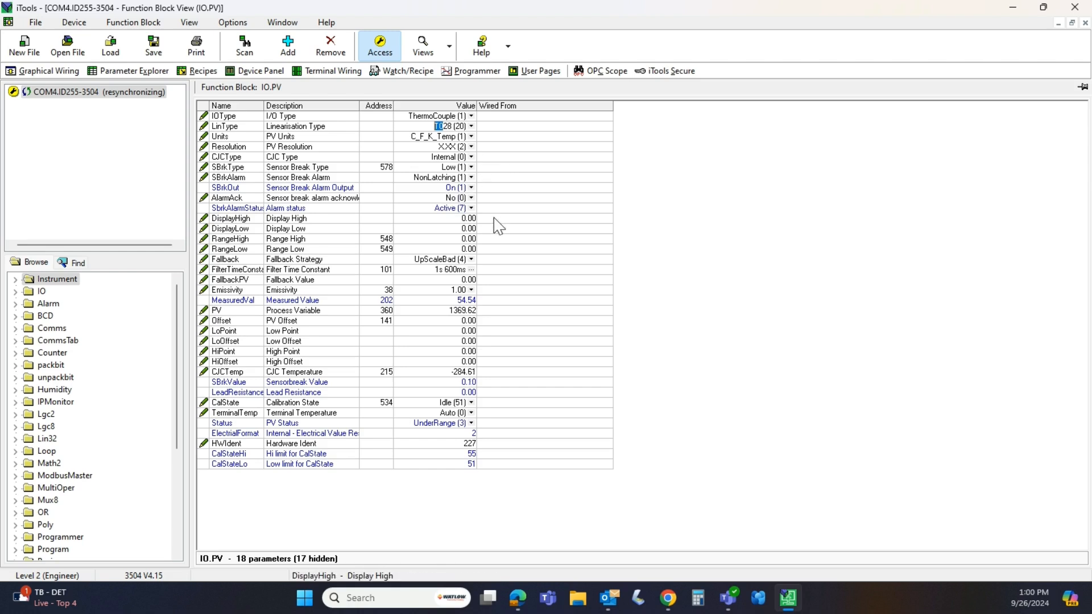
click(380, 52)
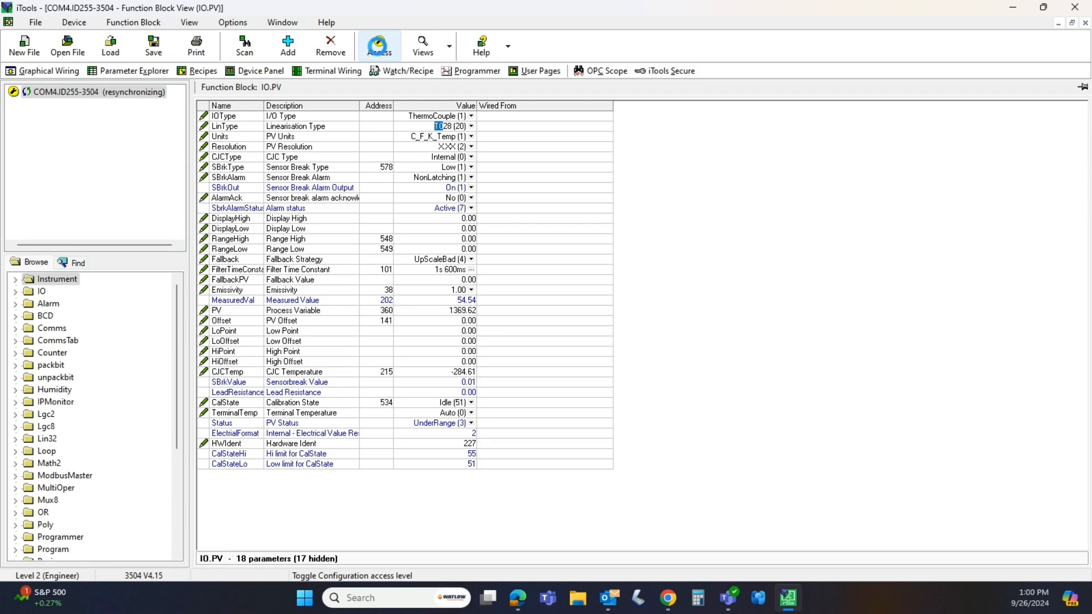